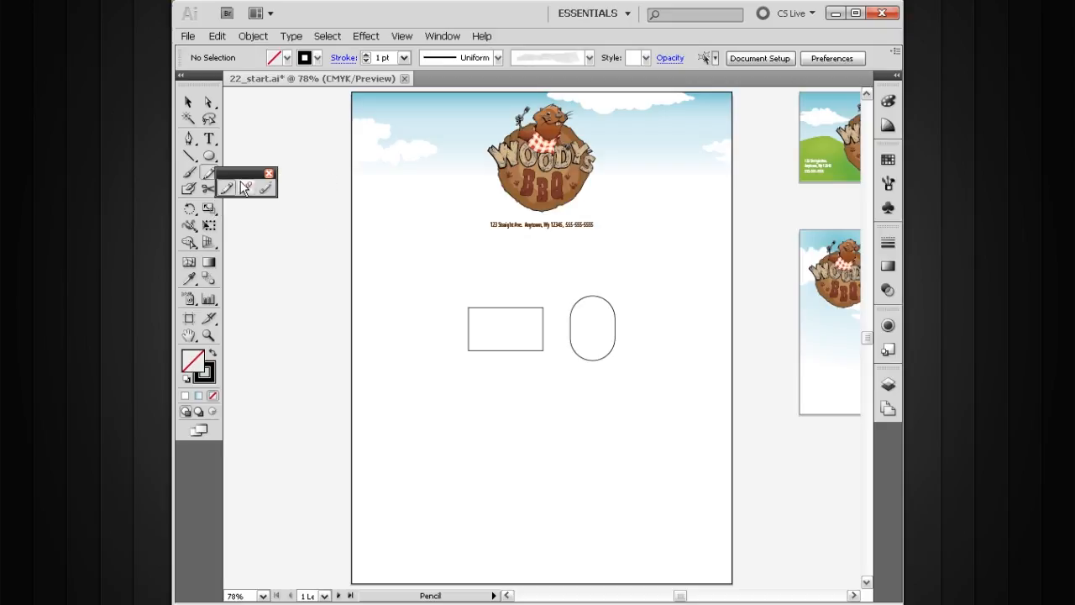
Review the Pencil tool options and accept fidelity 0.5 pixels, smoothness 0%, and editing of selected paths within 20 pixels.
left_click_drag(252, 173, 307, 110)
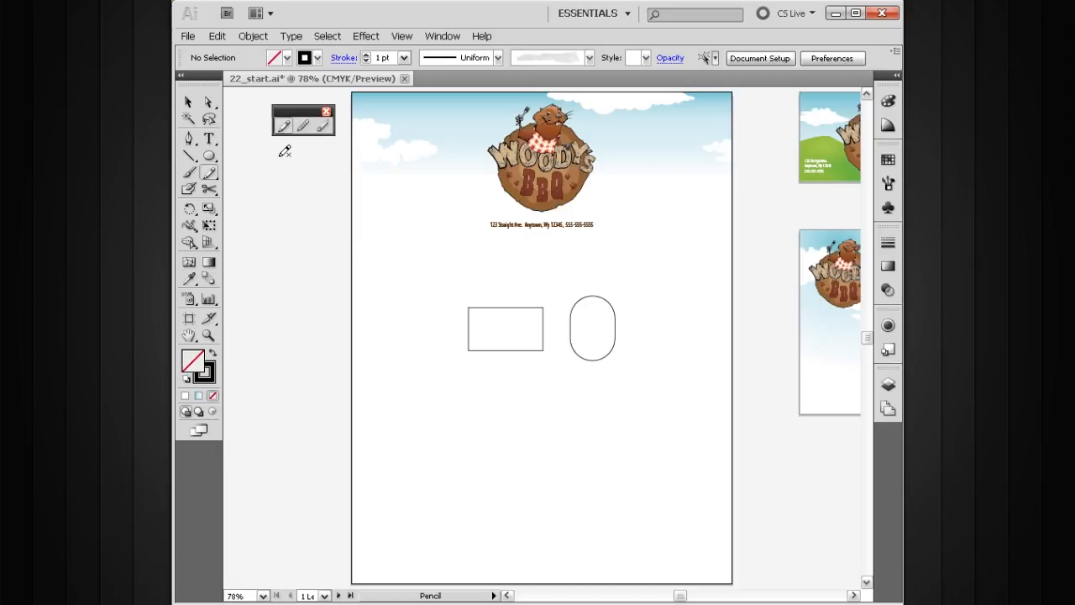
double_click(284, 126)
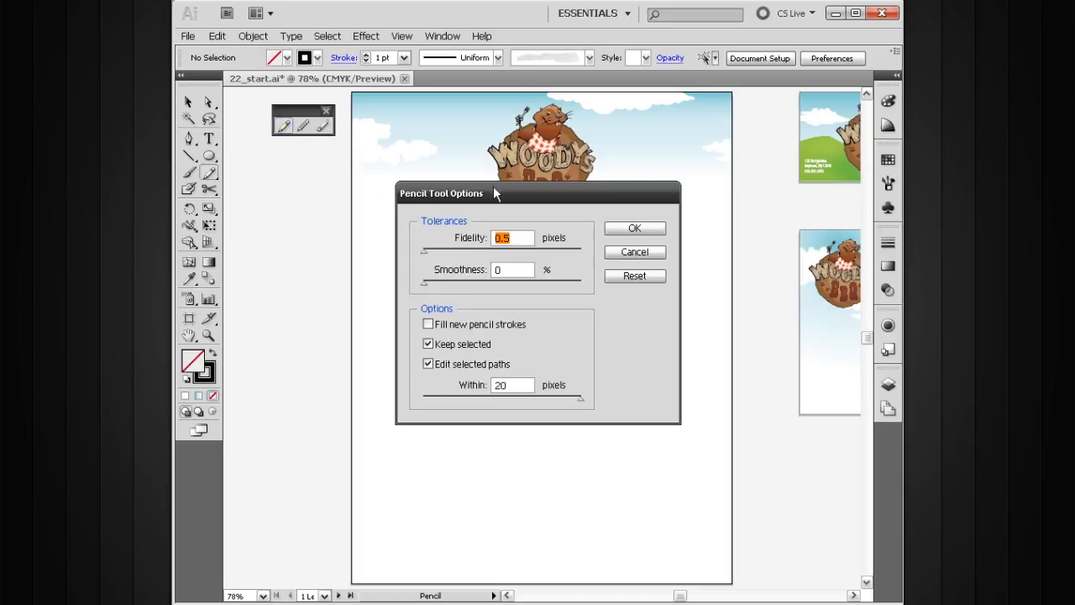
left_click_drag(500, 195, 513, 242)
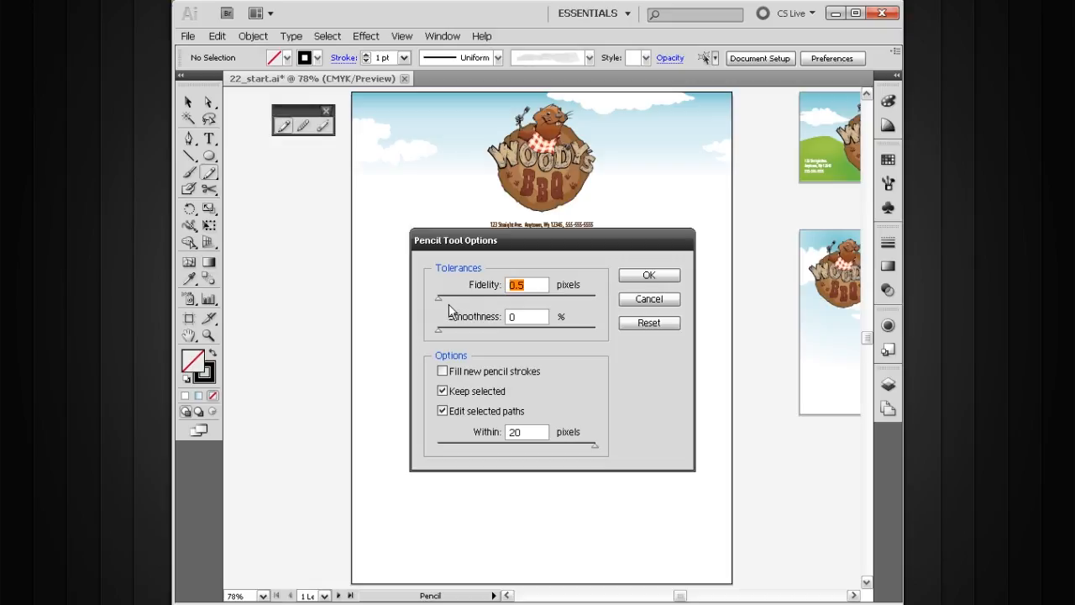
left_click_drag(439, 298, 440, 297)
mouse_move(436, 297)
left_mouse_down()
mouse_move(583, 296)
mouse_move(458, 294)
left_mouse_up()
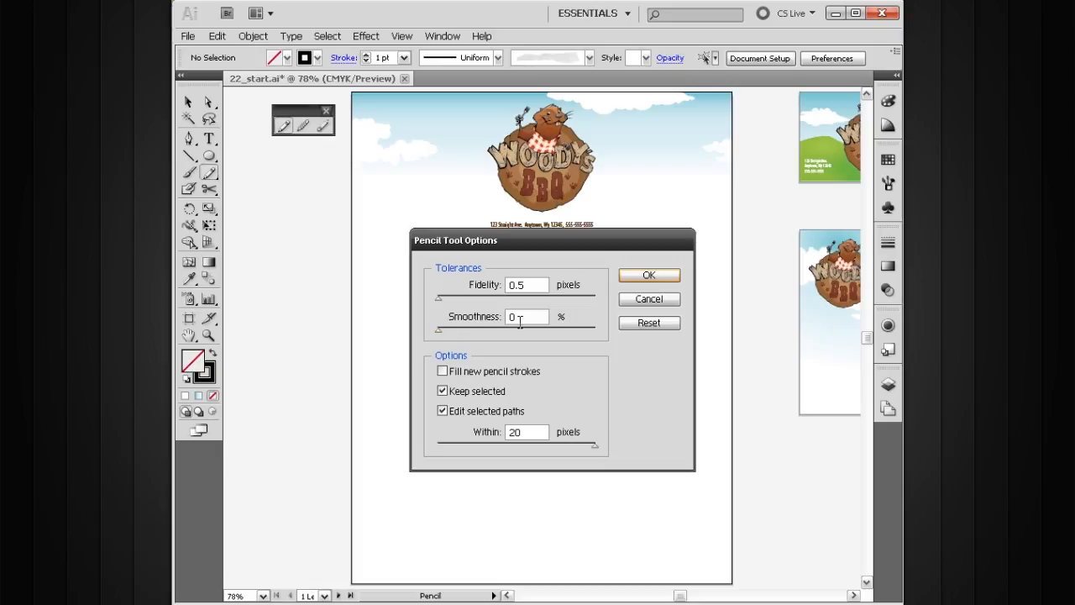
left_click_drag(560, 250, 553, 225)
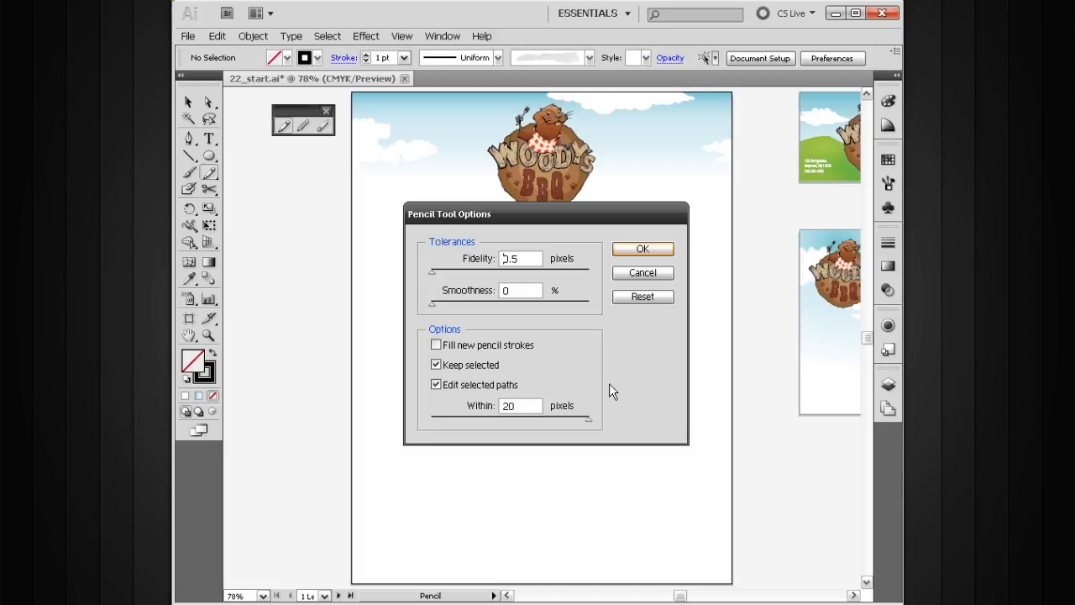
left_click(640, 251)
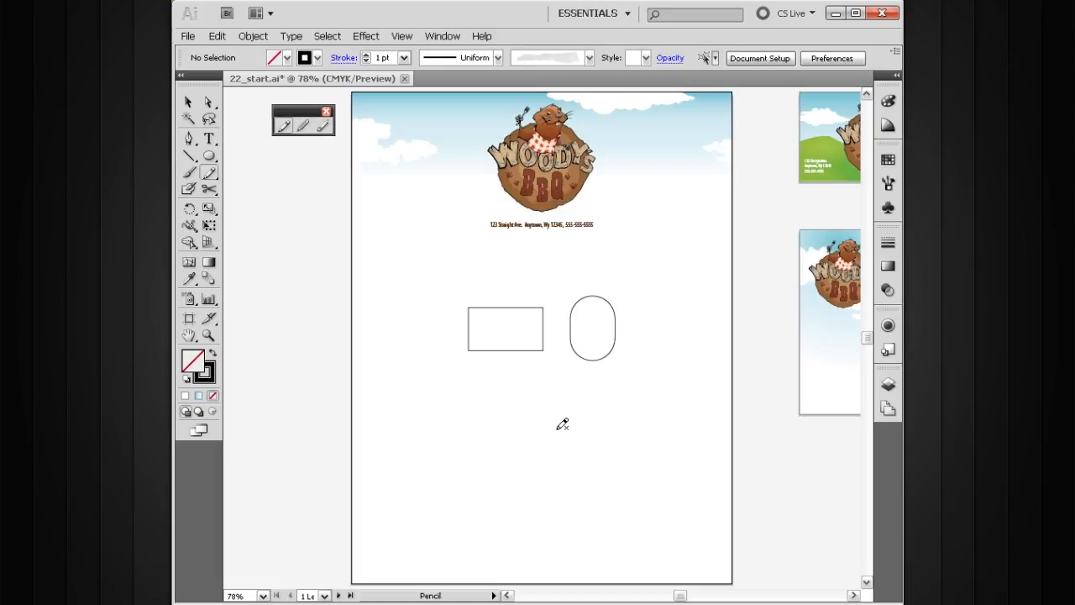
Draw an open wavy path with the Pencil tool below the rectangle and deselect it.
key("z")
left_click_drag(714, 297, 478, 510)
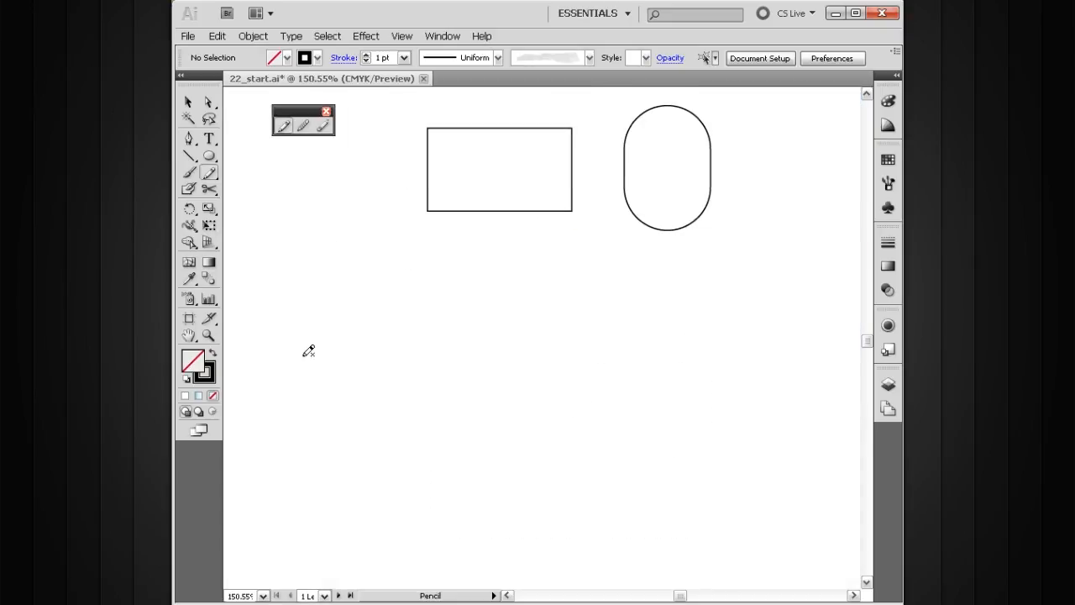
mouse_move(293, 377)
left_mouse_down()
mouse_move(324, 329)
mouse_move(400, 357)
mouse_move(509, 291)
left_mouse_up()
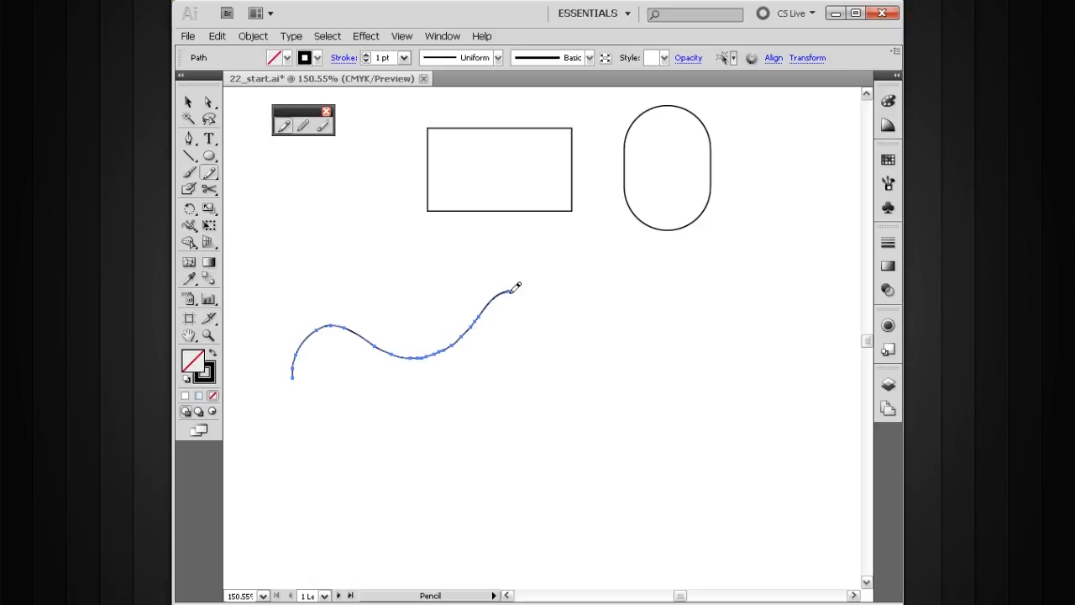
key("v")
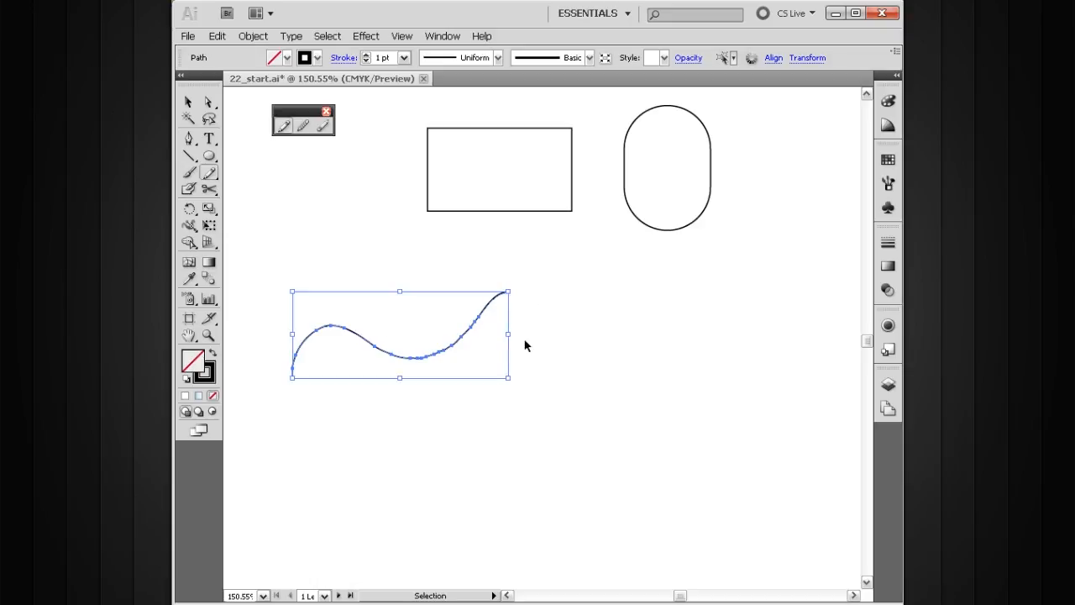
left_click(535, 335)
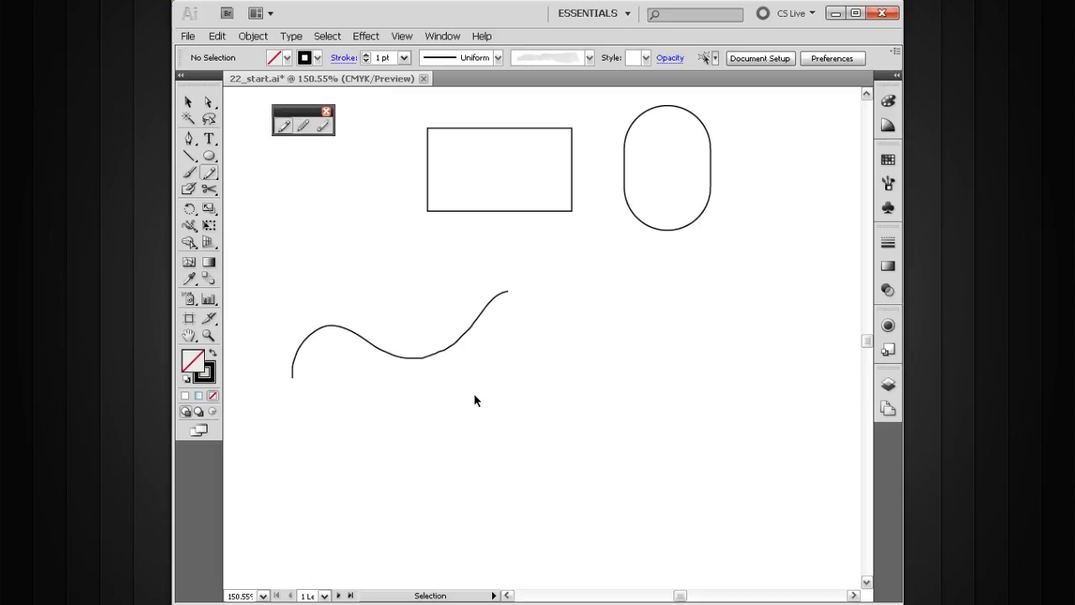
Review the Smooth tool options and accept fidelity 2.5 pixels and smoothness 25%.
key("ctrl+space")
left_click_drag(540, 278, 291, 449)
mouse_move(528, 378)
left_mouse_down()
mouse_move(577, 372)
mouse_move(571, 400)
left_mouse_up()
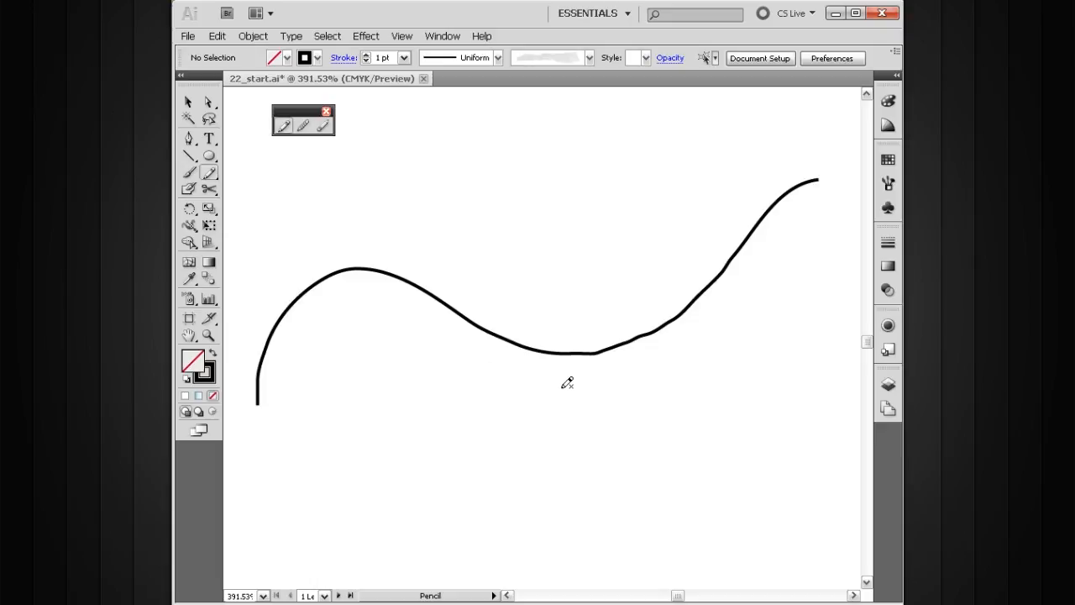
double_click(305, 130)
left_click_drag(504, 257, 521, 181)
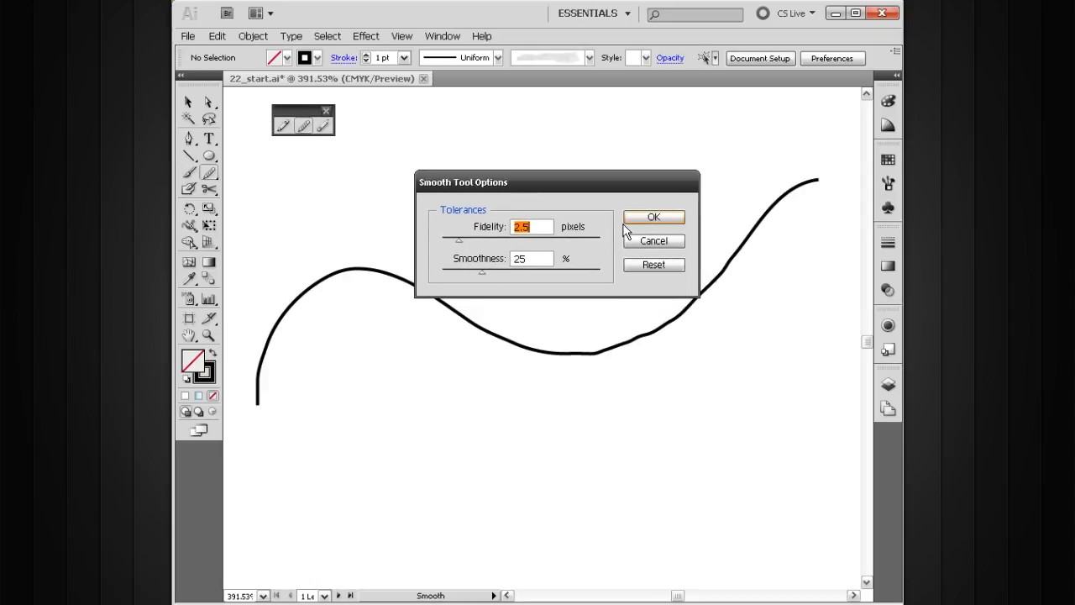
left_click(645, 219)
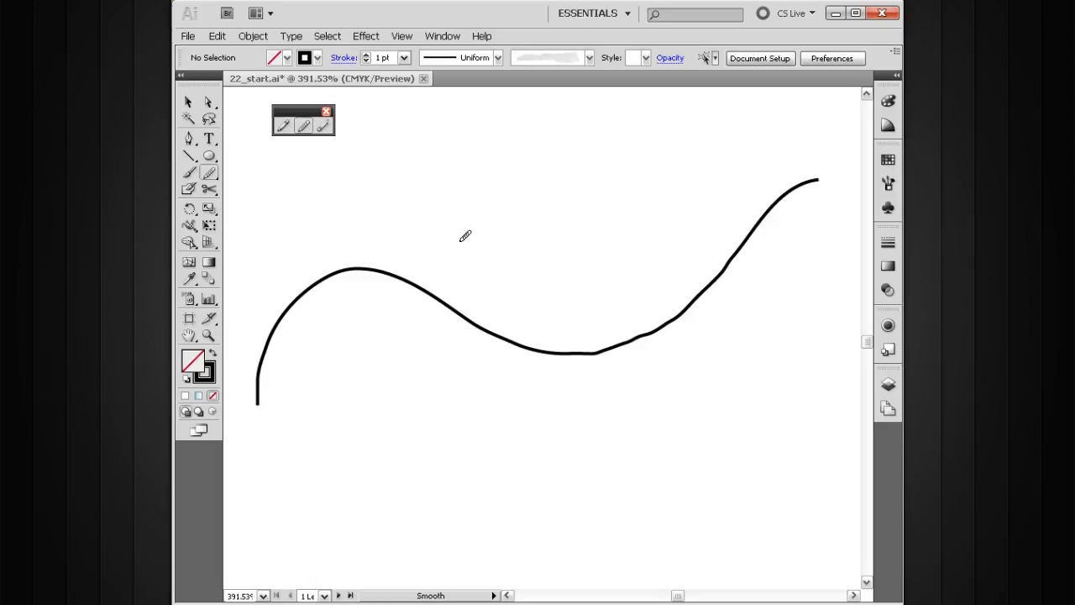
Select the wavy path and smooth it along its whole length using the Pencil's temporary Smooth tool, then deselect it.
key("n")
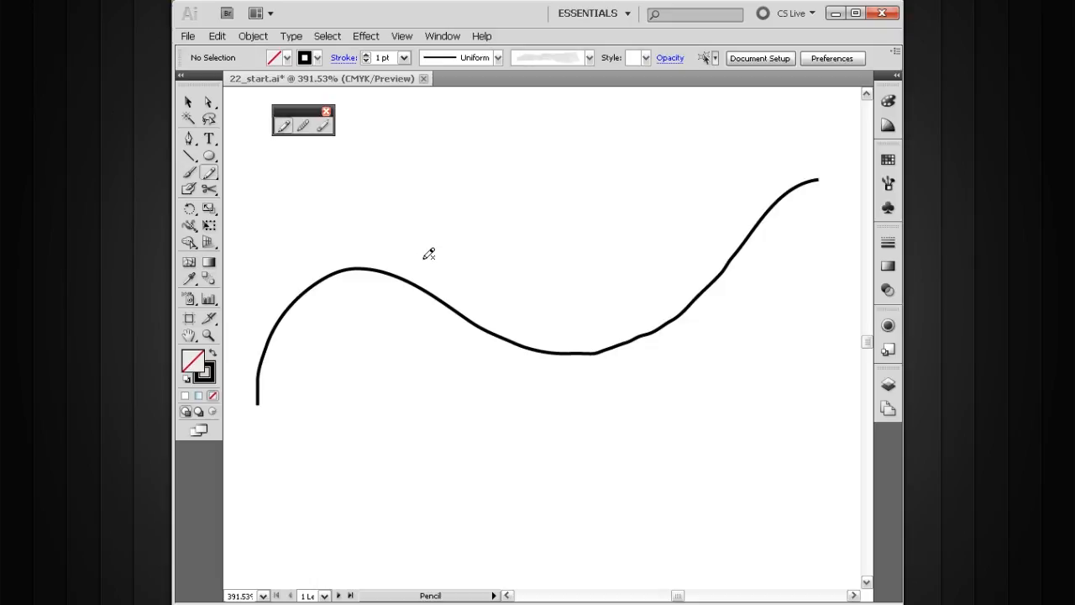
left_click_drag(379, 215, 466, 338)
left_click_drag(574, 341, 586, 346)
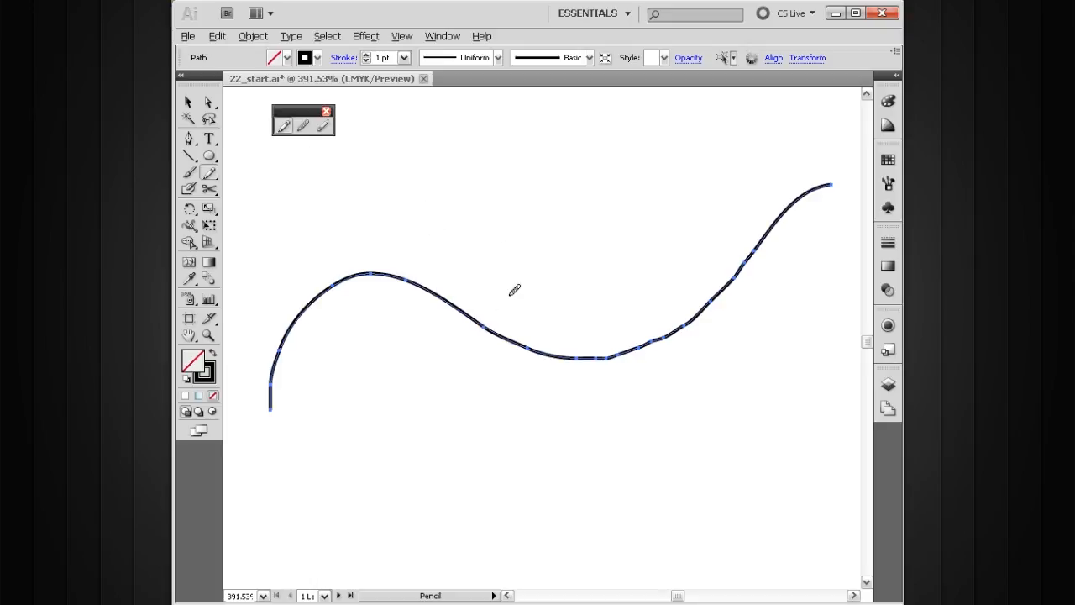
mouse_move(479, 316)
left_mouse_down()
mouse_move(585, 356)
mouse_move(654, 326)
mouse_move(713, 264)
left_mouse_up()
mouse_move(828, 179)
left_mouse_down()
mouse_move(766, 232)
mouse_move(697, 313)
left_mouse_up()
mouse_move(272, 406)
left_mouse_down()
mouse_move(278, 349)
mouse_move(321, 286)
mouse_move(420, 281)
left_mouse_up()
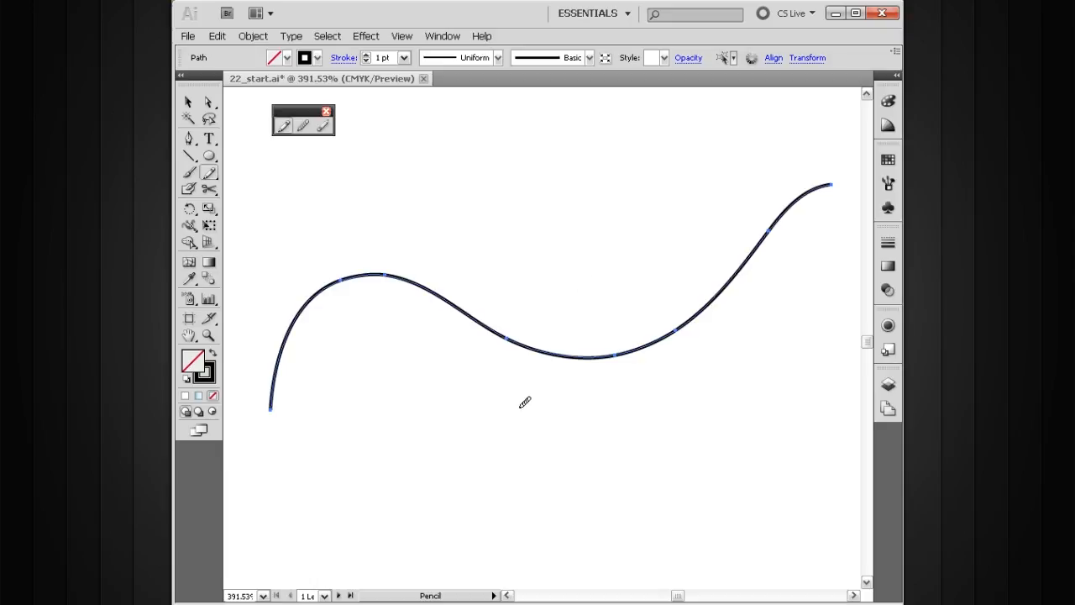
left_click(573, 417, "ctrl")
Extend the wavy path from its upper right endpoint with a freehand Pencil stroke curving downward.
mouse_move(599, 314)
left_mouse_down()
mouse_move(598, 350)
mouse_move(535, 404)
mouse_move(511, 405)
left_mouse_up()
left_click(575, 383, "ctrl+alt")
left_click(576, 383, "ctrl+alt")
left_click(576, 383, "ctrl+alt")
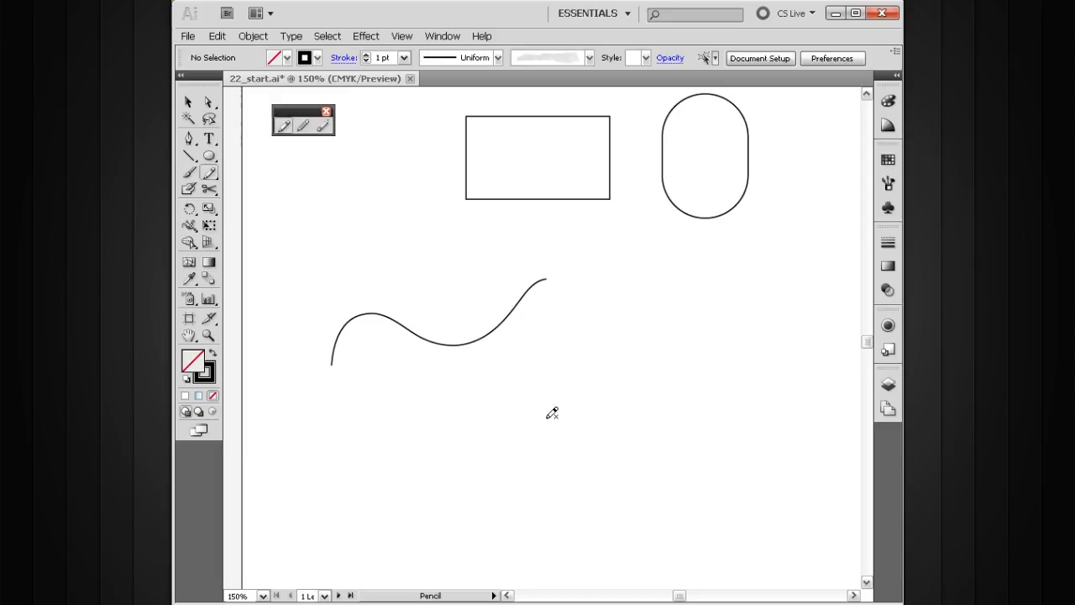
key("space")
left_click_drag(564, 341, 557, 352)
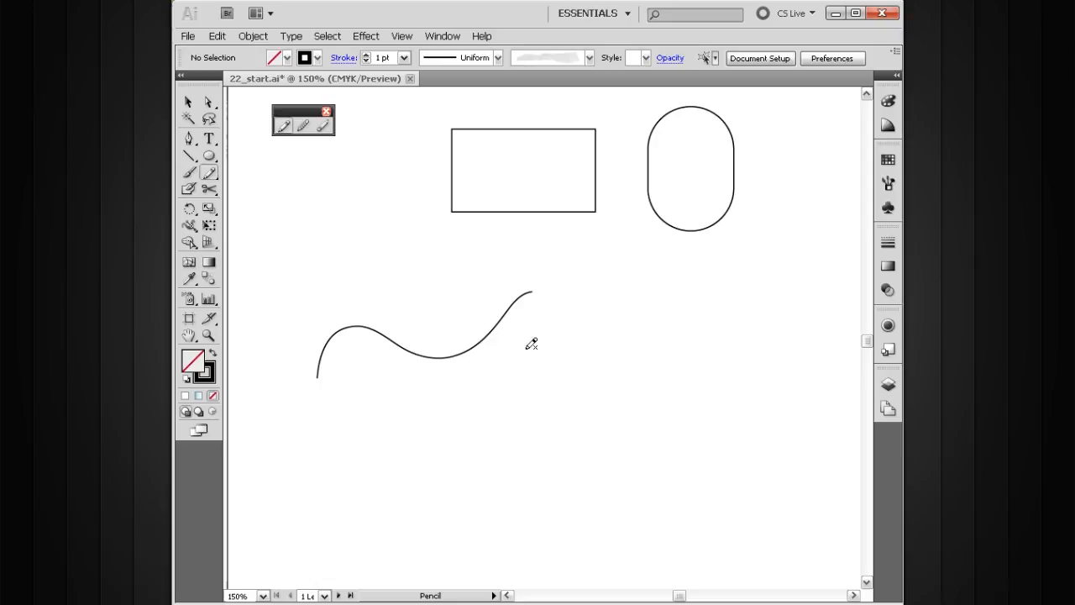
key("v")
left_click_drag(550, 278, 470, 379)
key("n")
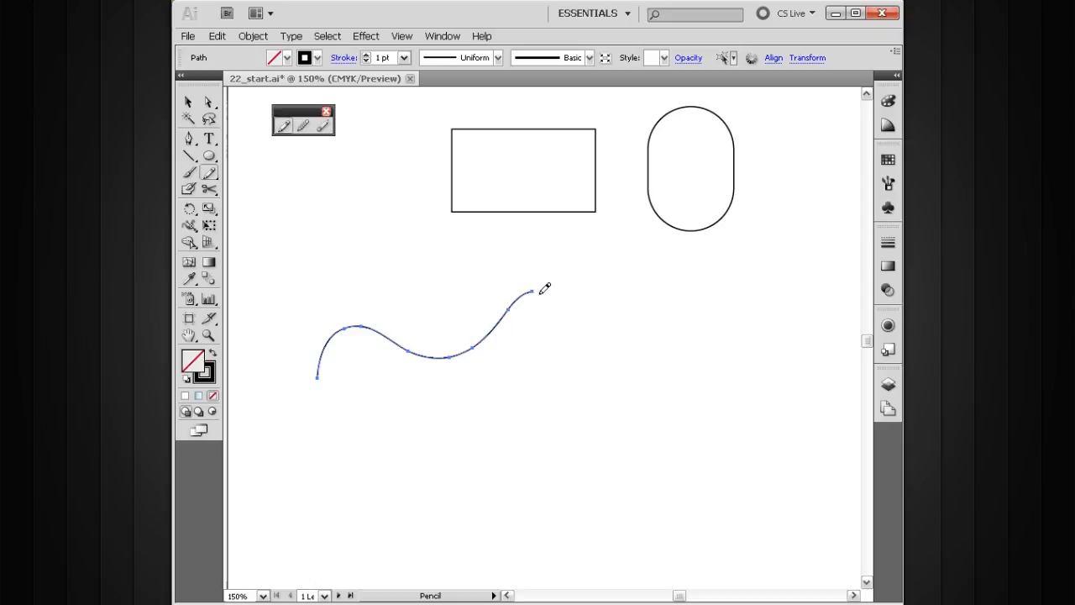
mouse_move(536, 290)
left_mouse_down()
mouse_move(555, 298)
mouse_move(578, 373)
mouse_move(566, 408)
left_mouse_up()
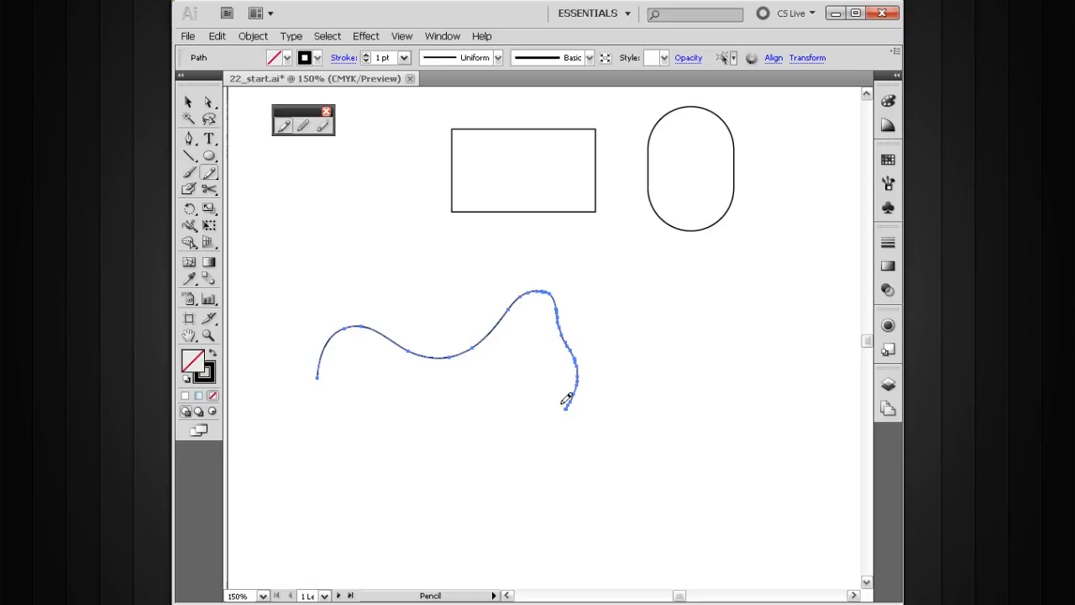
left_click(589, 308, "ctrl")
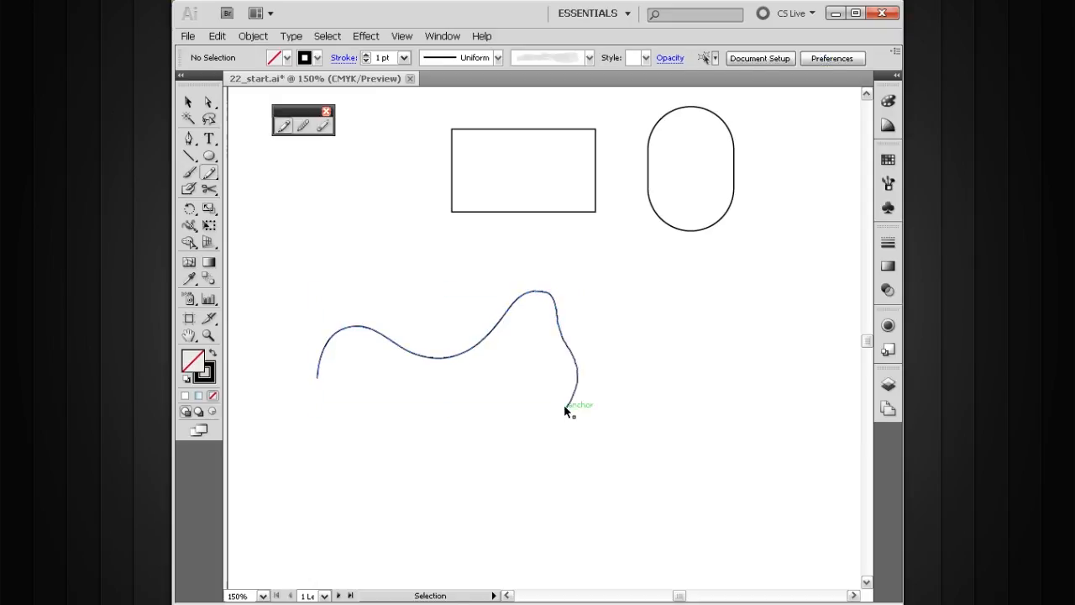
Shift the extended path slightly up and to the left and smooth its newly drawn right-hand stretch.
mouse_move(569, 353)
left_mouse_down()
mouse_move(581, 378)
mouse_move(550, 372)
mouse_move(560, 350)
left_mouse_up()
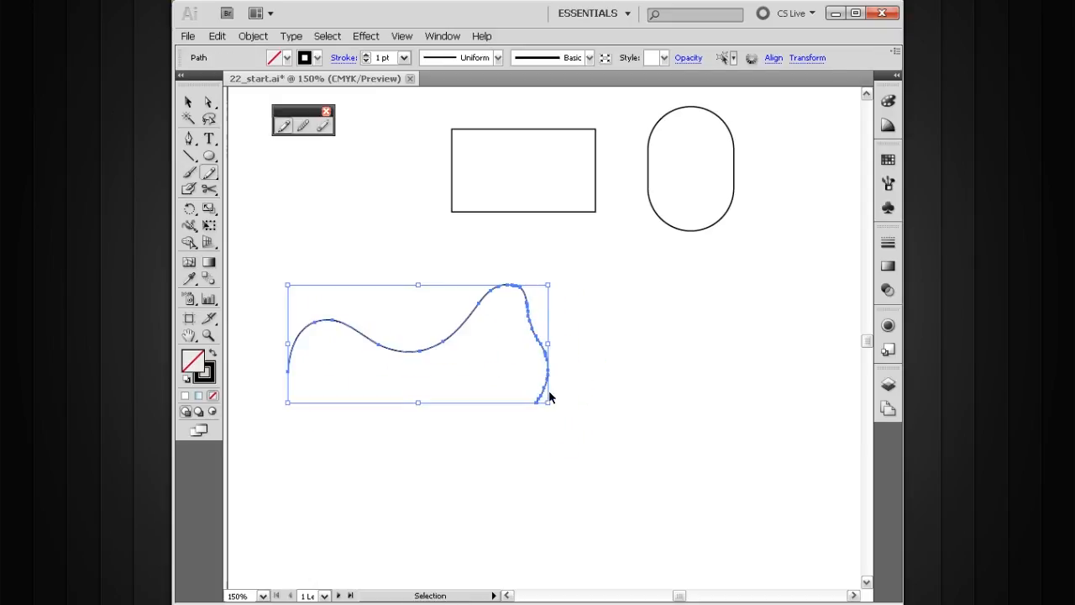
left_click_drag(529, 296, 540, 334)
left_click_drag(548, 387, 538, 401)
left_click_drag(480, 305, 529, 299)
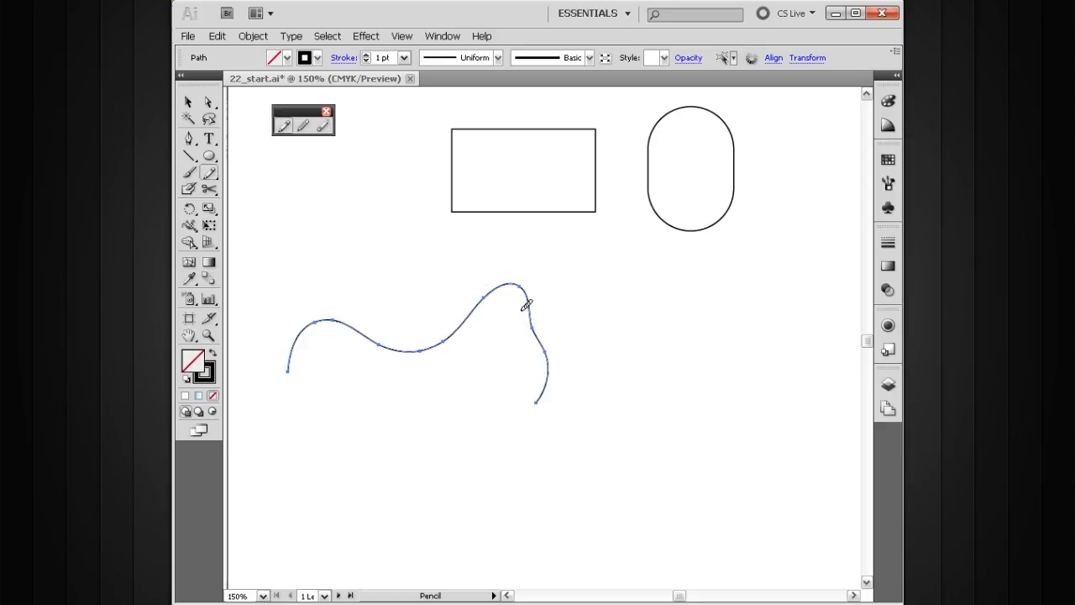
key("v")
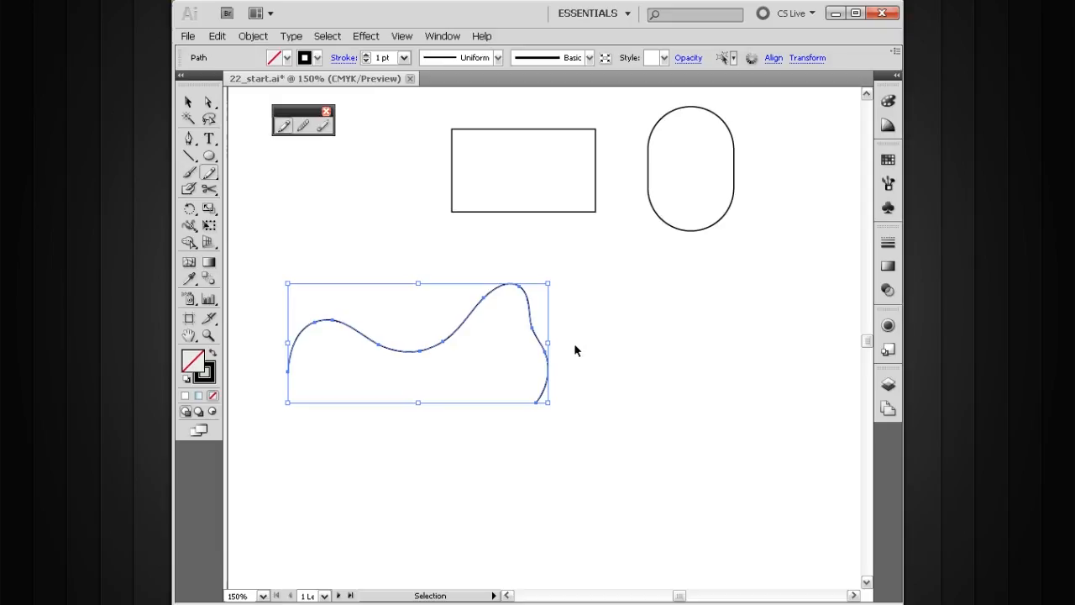
left_click(574, 351, "ctrl")
Draw a second wavy path with the Pencil below the first one and smooth it.
left_click_drag(465, 417, 496, 392)
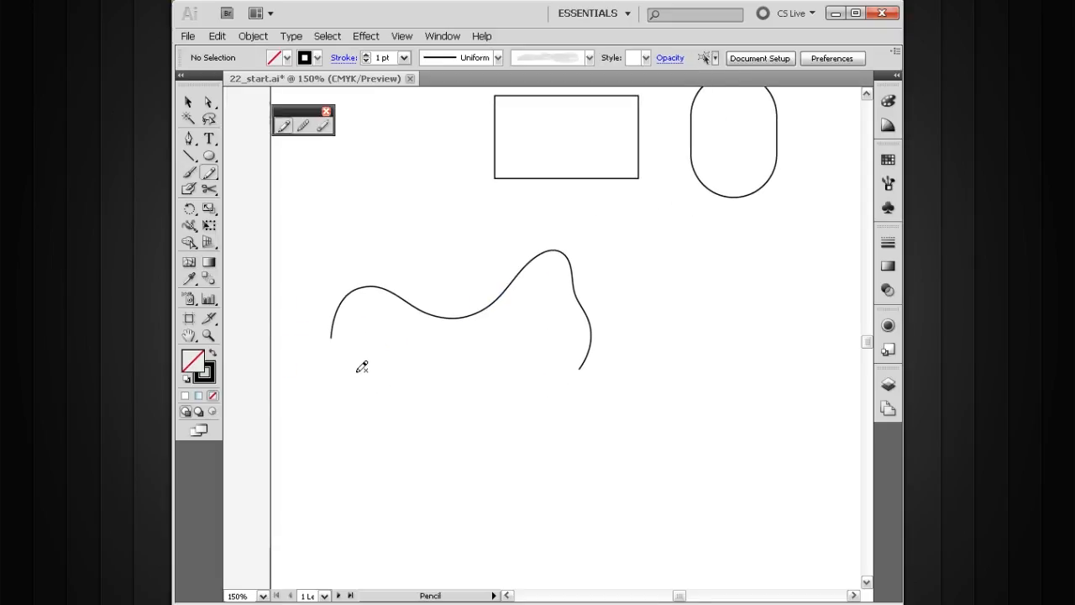
mouse_move(357, 371)
left_mouse_down()
mouse_move(390, 399)
mouse_move(551, 395)
left_mouse_up()
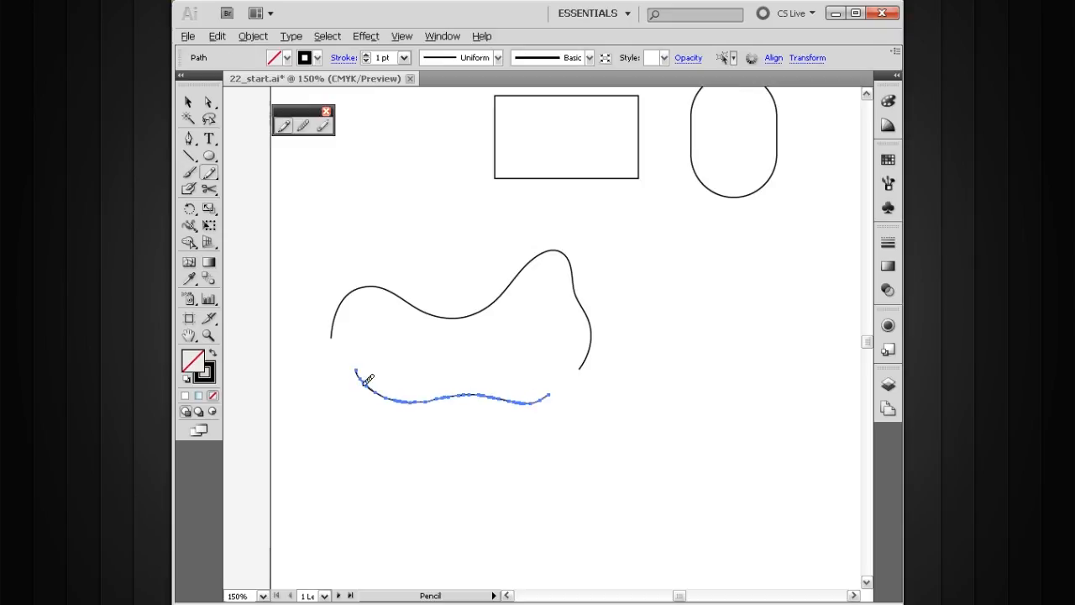
left_click_drag(377, 388, 551, 395)
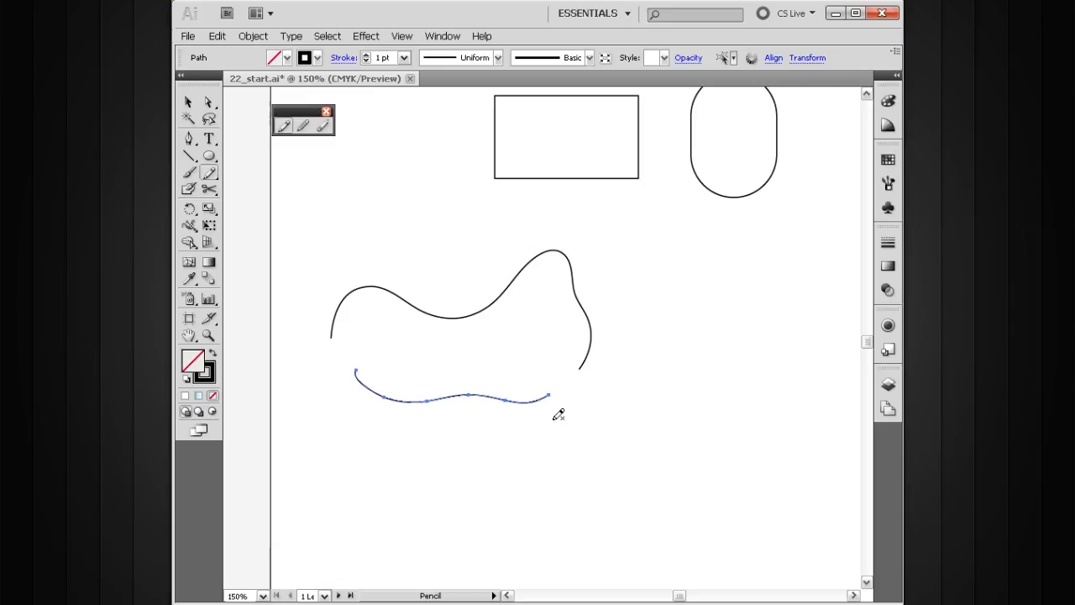
Select both wavy paths, join their right endpoints with a Pencil stroke and smooth the connection.
key("ctrl")
left_click_drag(636, 293, 447, 462)
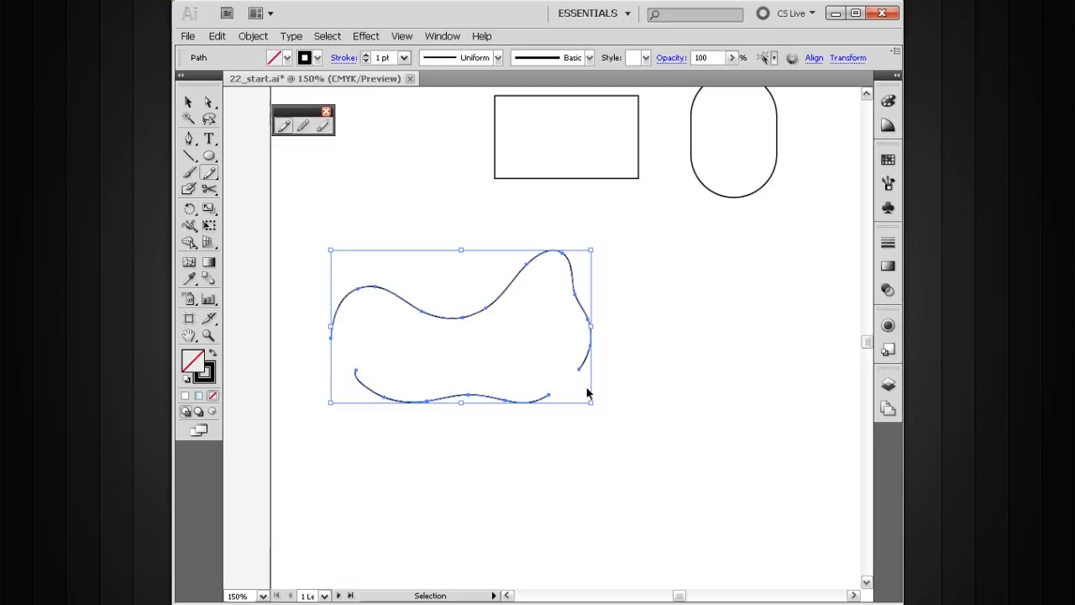
key("ctrl+space")
left_click_drag(652, 233, 313, 495)
mouse_move(481, 430)
left_mouse_down()
mouse_move(560, 428)
mouse_move(554, 418)
left_mouse_up()
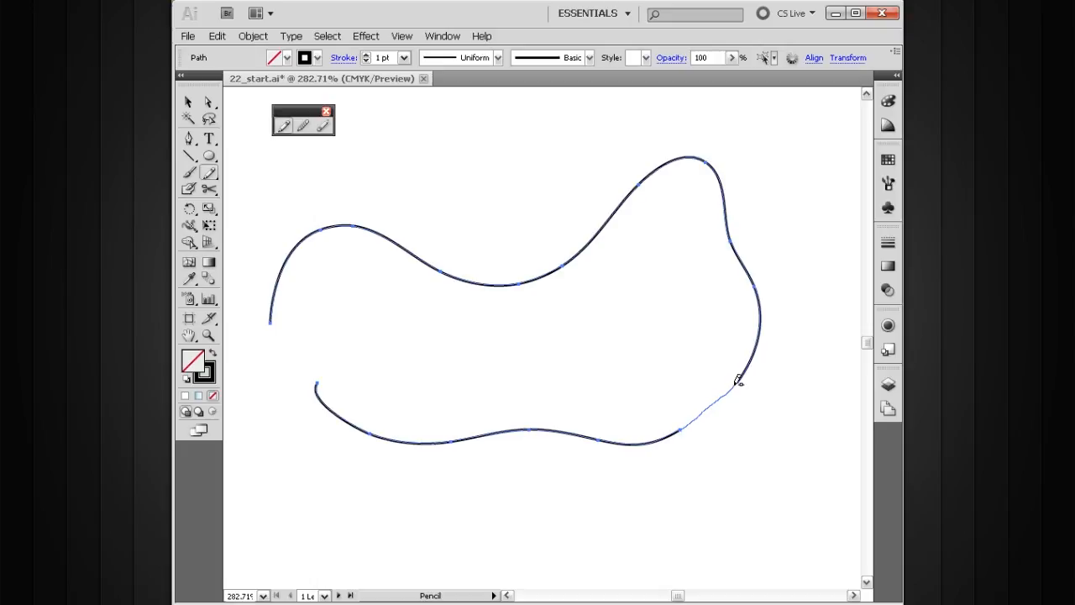
left_click_drag(739, 378, 744, 372)
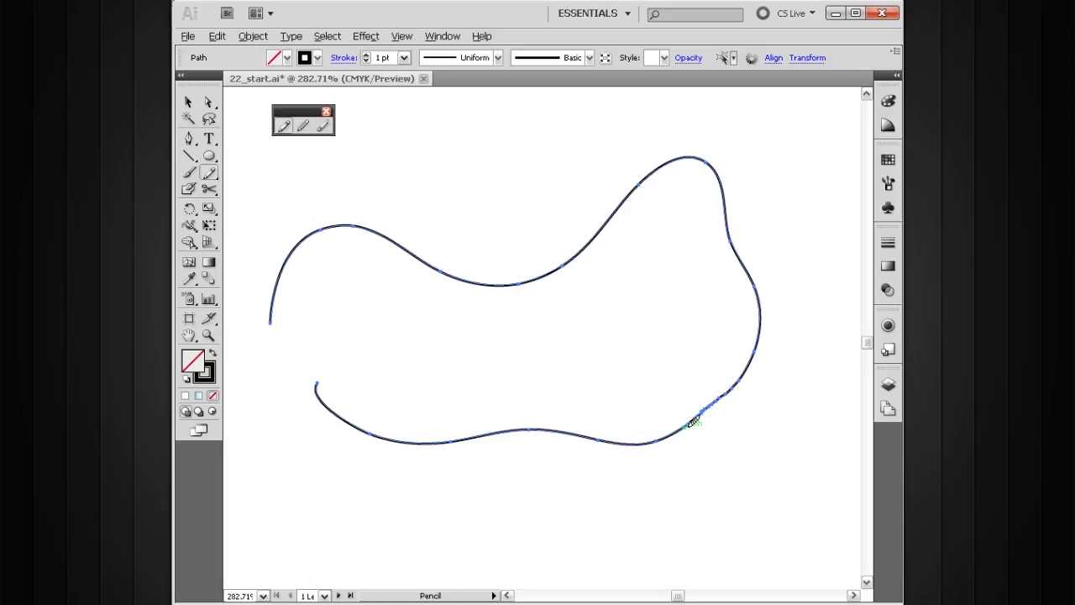
left_click_drag(721, 394, 723, 393)
Close the gap between the two left endpoints with a Pencil stroke and smooth the new segment.
left_click_drag(264, 247, 336, 388)
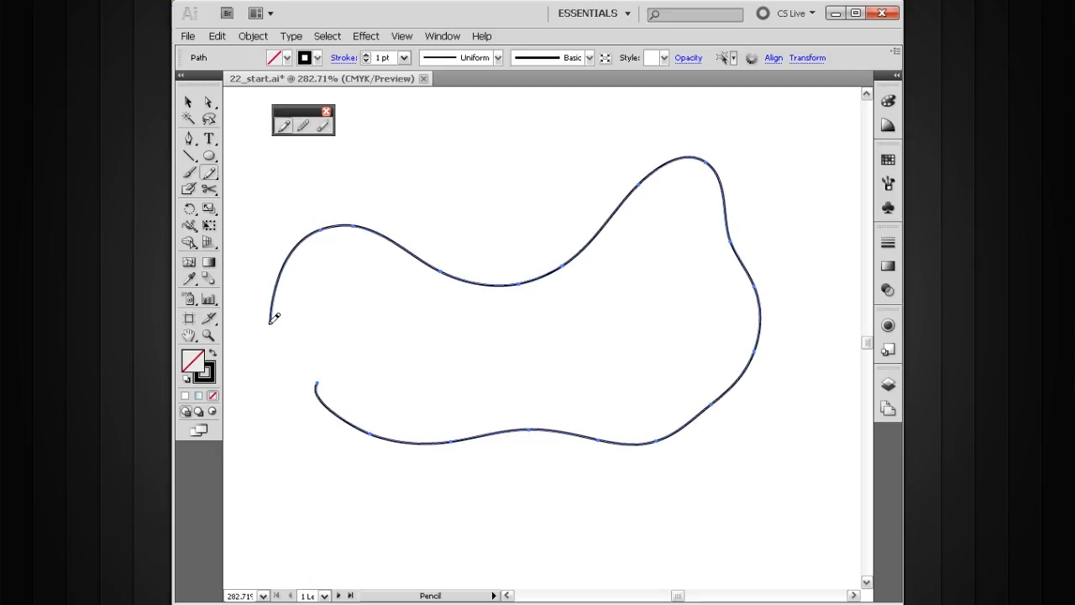
left_click_drag(271, 331, 312, 347)
left_click_drag(320, 379, 317, 382)
key("ctrl")
left_click(288, 339, "ctrl")
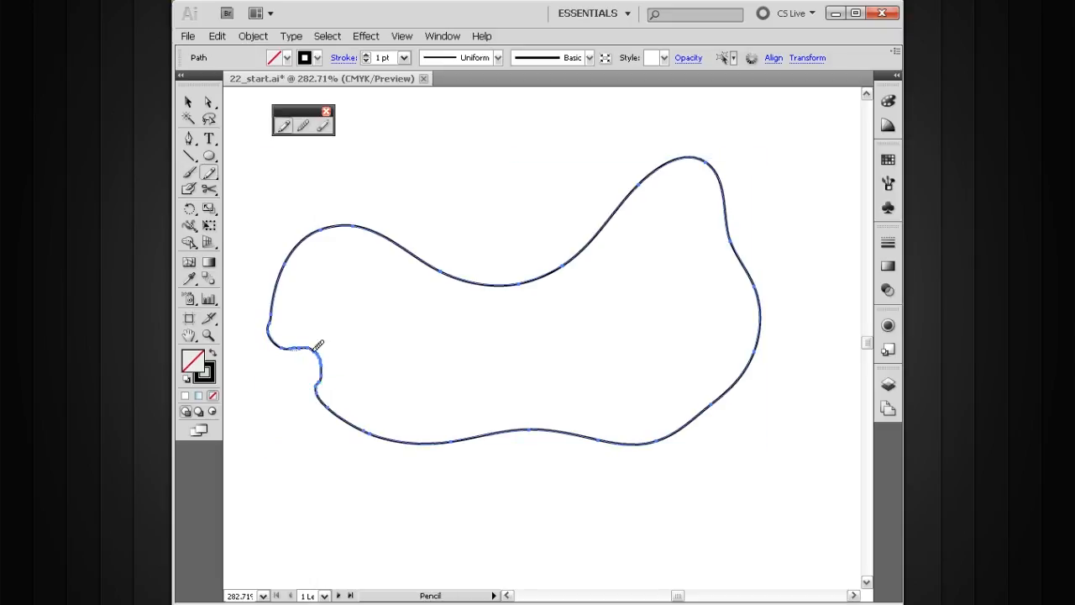
mouse_move(320, 400)
left_mouse_down()
mouse_move(310, 355)
mouse_move(270, 313)
left_mouse_up()
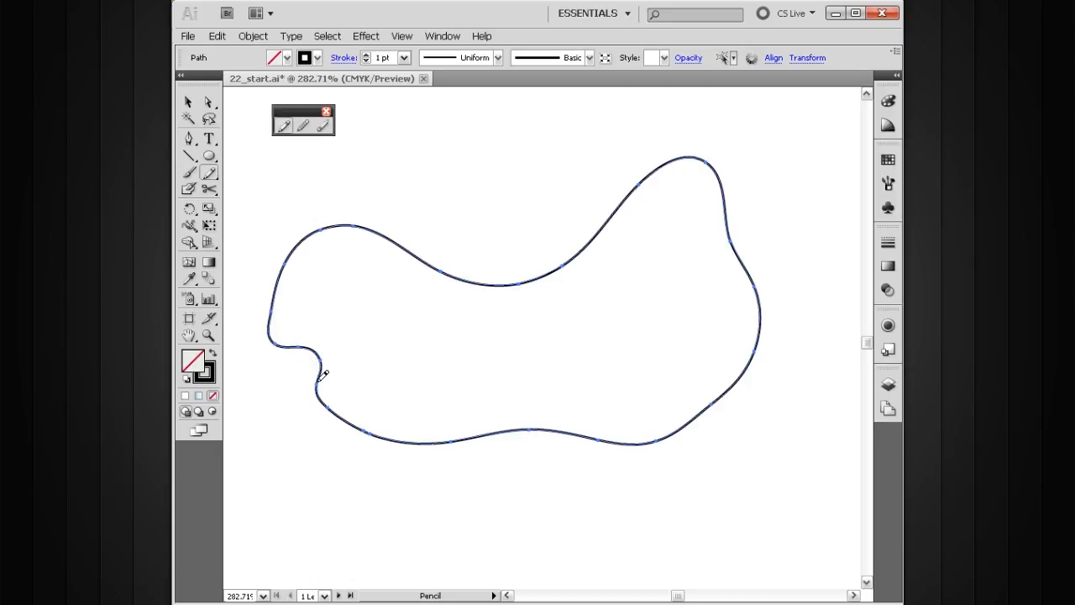
Deselect the closed shape and draw a smaller irregular closed shape with the Pencil below it.
mouse_move(523, 348)
left_mouse_down()
mouse_move(532, 389)
mouse_move(507, 392)
mouse_move(490, 429)
left_mouse_up()
left_click(537, 386, "ctrl+alt")
left_click(540, 388, "ctrl+alt")
left_click(527, 409, "ctrl")
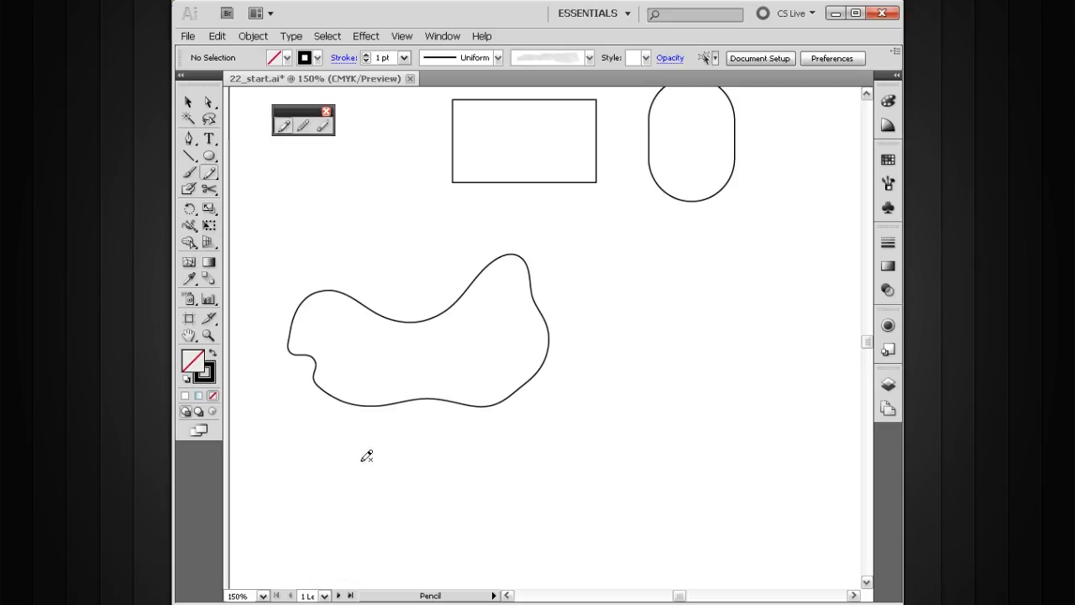
mouse_move(358, 462)
left_mouse_down()
mouse_move(369, 442)
mouse_move(453, 457)
mouse_move(474, 468)
mouse_move(468, 509)
mouse_move(401, 529)
mouse_move(375, 496)
mouse_move(306, 467)
mouse_move(323, 452)
left_mouse_up()
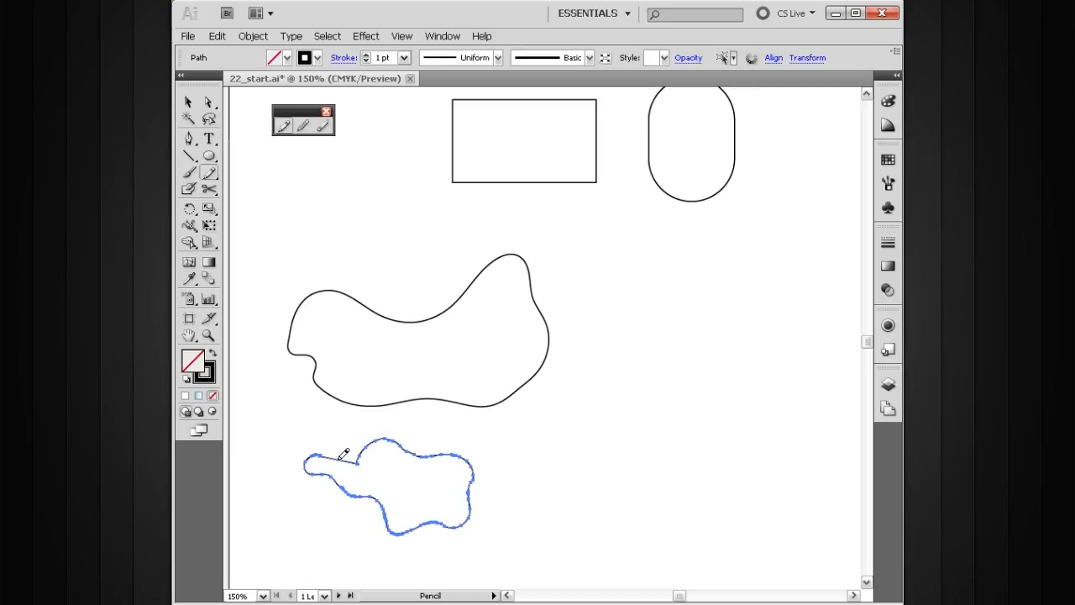
Undo the small irregular shape, draw a new closed shape with the Pencil in its place, smooth it and deselect it.
left_click_drag(347, 457, 362, 463)
key("ctrl+z")
mouse_move(353, 463)
left_mouse_down()
mouse_move(401, 438)
mouse_move(487, 444)
mouse_move(463, 482)
mouse_move(402, 509)
mouse_move(356, 491)
mouse_move(353, 467)
mouse_move(357, 501)
mouse_move(402, 509)
mouse_move(505, 469)
mouse_move(447, 446)
mouse_move(358, 448)
mouse_move(390, 454)
left_mouse_up()
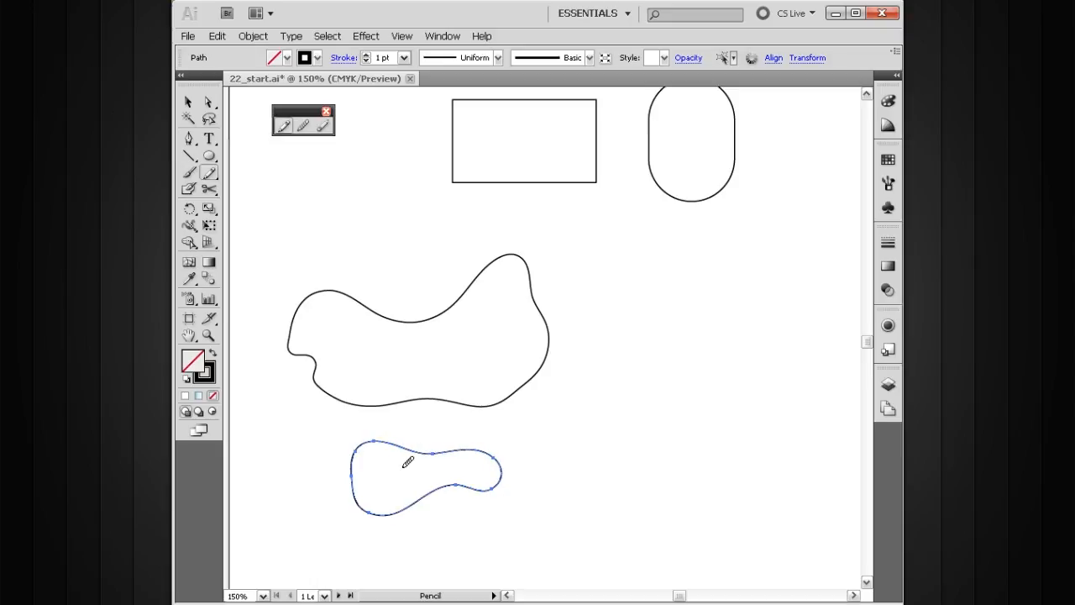
key("ctrl+shift+a")
Select the rectangle above the freehand shapes and review the Pencil Tool Options without changing them.
left_click_drag(588, 417, 564, 409)
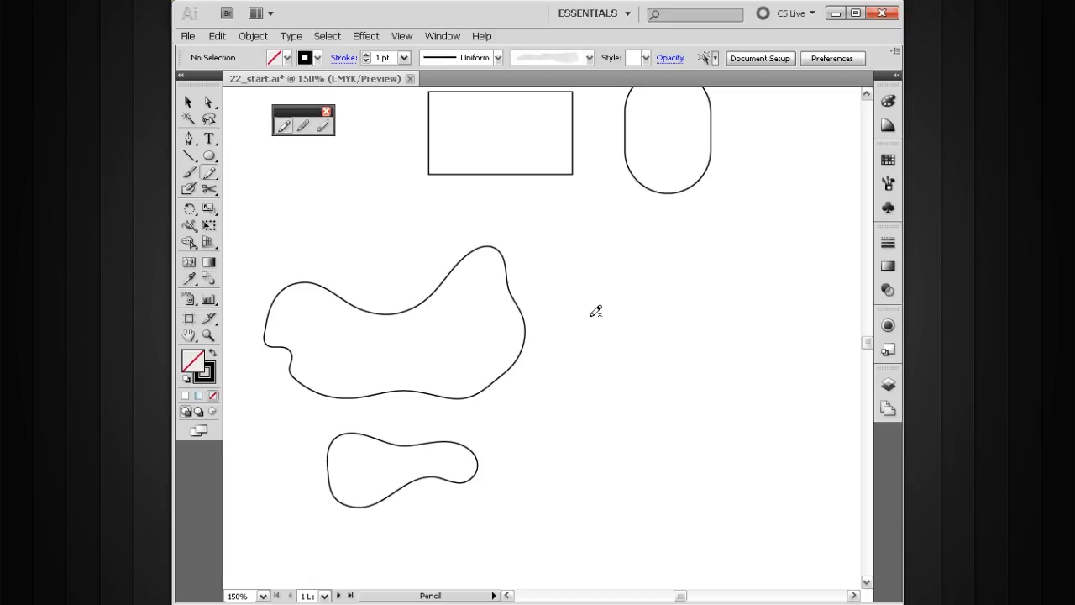
key("space")
mouse_move(580, 240)
left_mouse_down()
mouse_move(576, 300)
mouse_move(531, 300)
left_mouse_up()
key("ctrl+space")
left_click_drag(602, 176, 430, 362)
left_click_drag(538, 320, 534, 311)
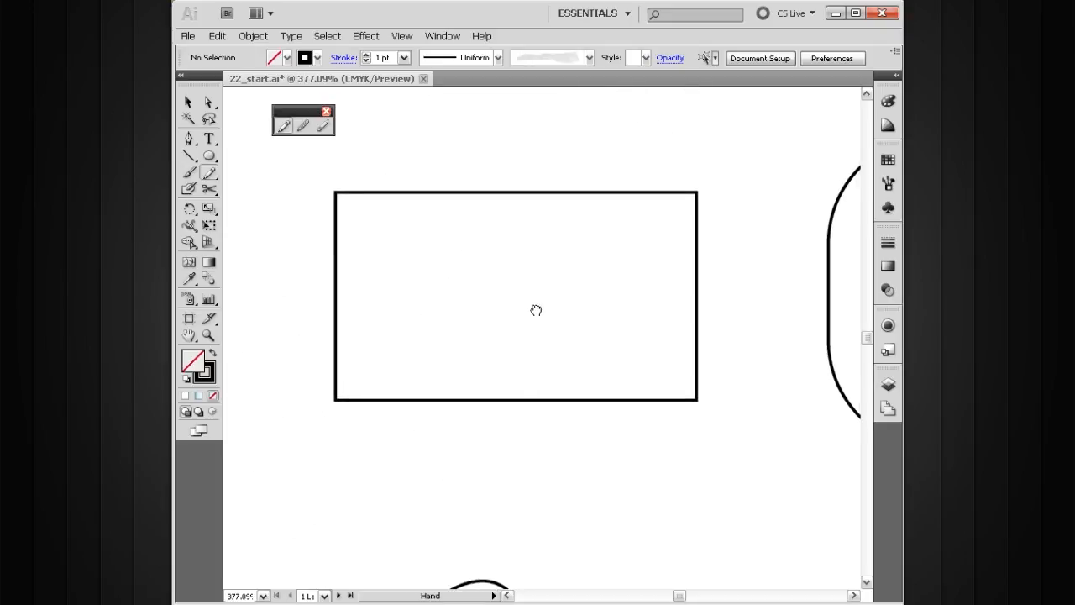
key("ctrl")
left_click_drag(312, 168, 700, 402)
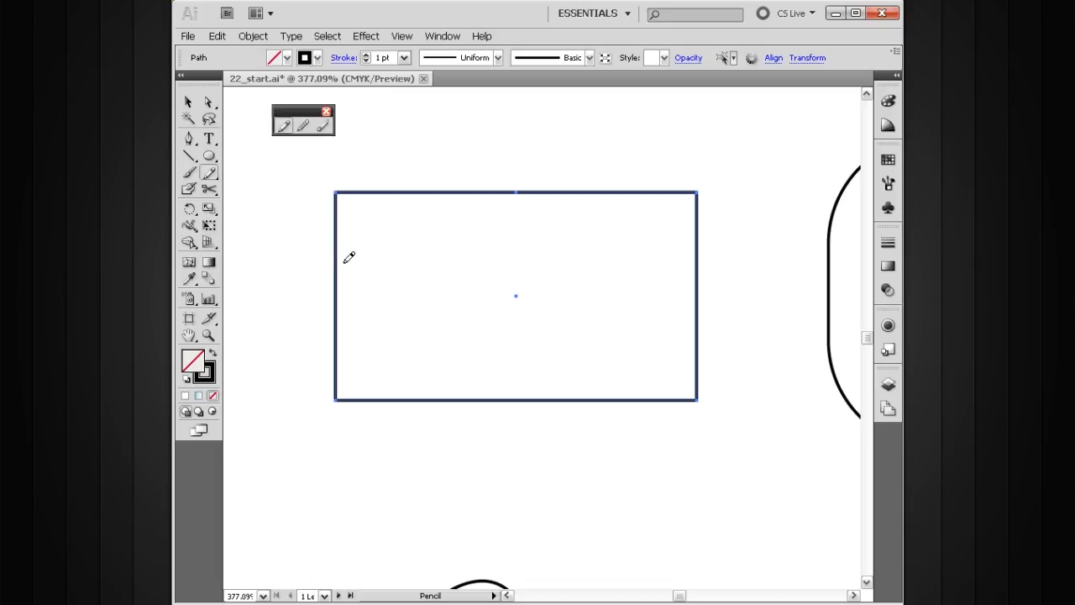
double_click(282, 127)
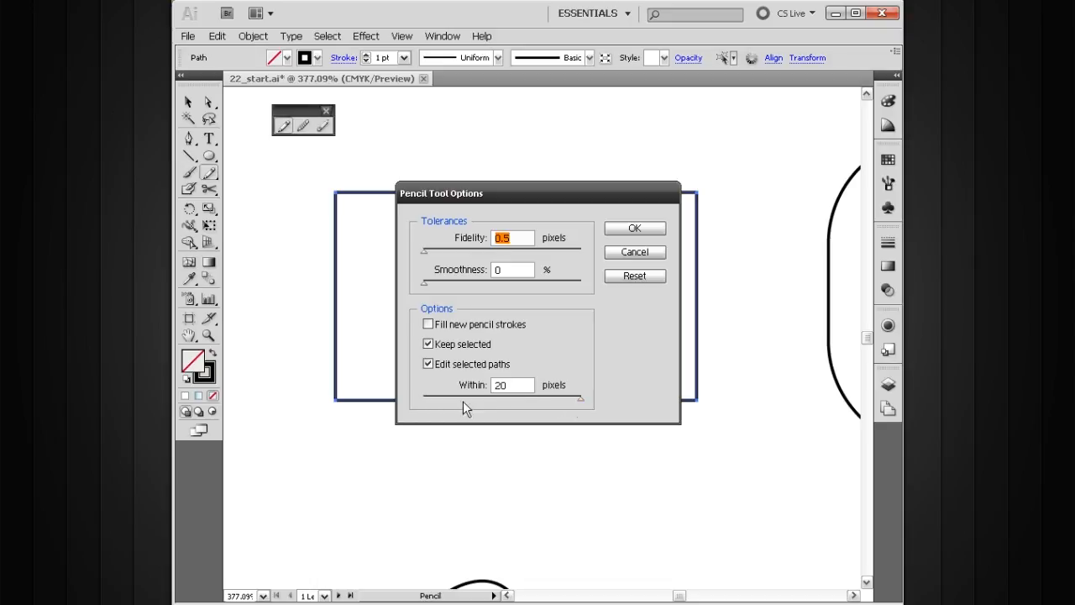
left_click(627, 253)
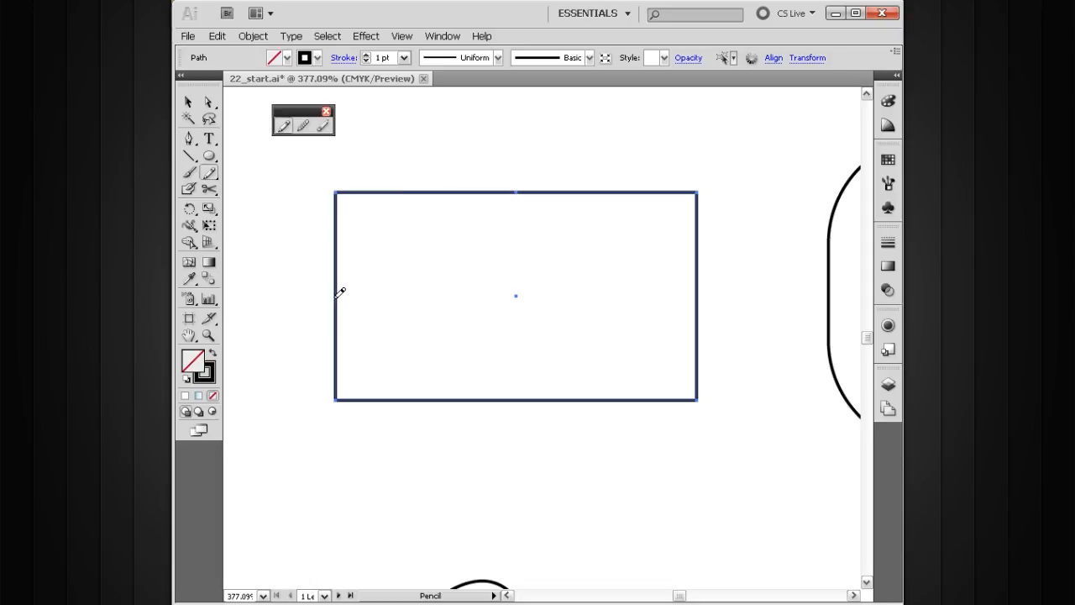
Redraw the rectangle's upper-left corner as a rounded curve with the Pencil, smooth the new curve and deselect the shape.
left_click_drag(336, 286, 358, 231)
left_click_drag(427, 187, 420, 183)
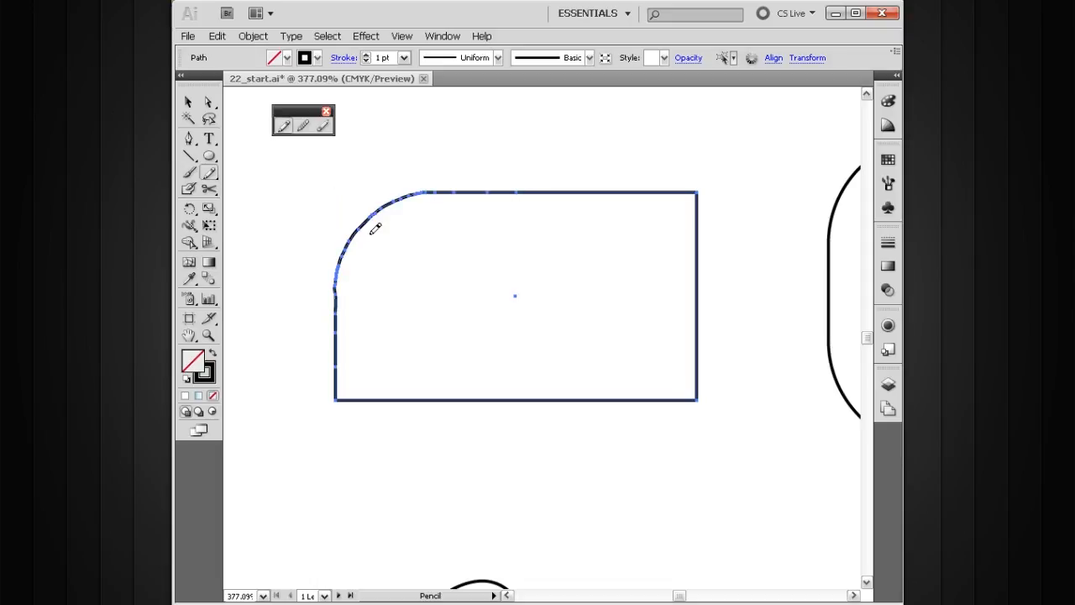
mouse_move(337, 273)
left_mouse_down()
mouse_move(410, 194)
mouse_move(371, 220)
left_mouse_up()
mouse_move(338, 274)
left_mouse_down()
mouse_move(353, 238)
mouse_move(373, 218)
left_mouse_up()
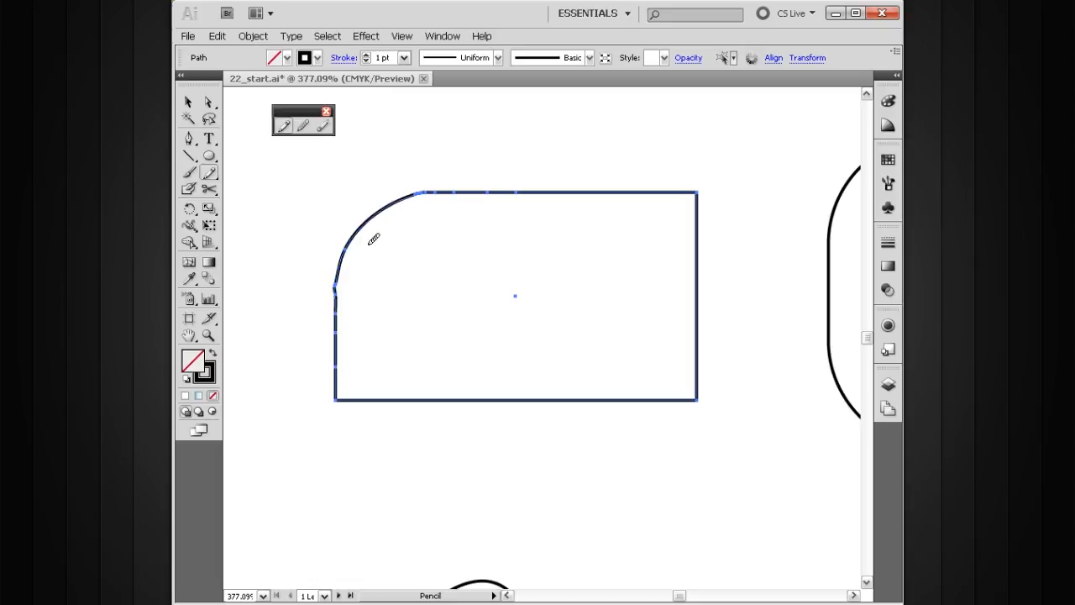
mouse_move(340, 290)
left_mouse_down()
mouse_move(383, 207)
mouse_move(392, 219)
mouse_move(416, 205)
mouse_move(408, 196)
mouse_move(462, 191)
left_mouse_up()
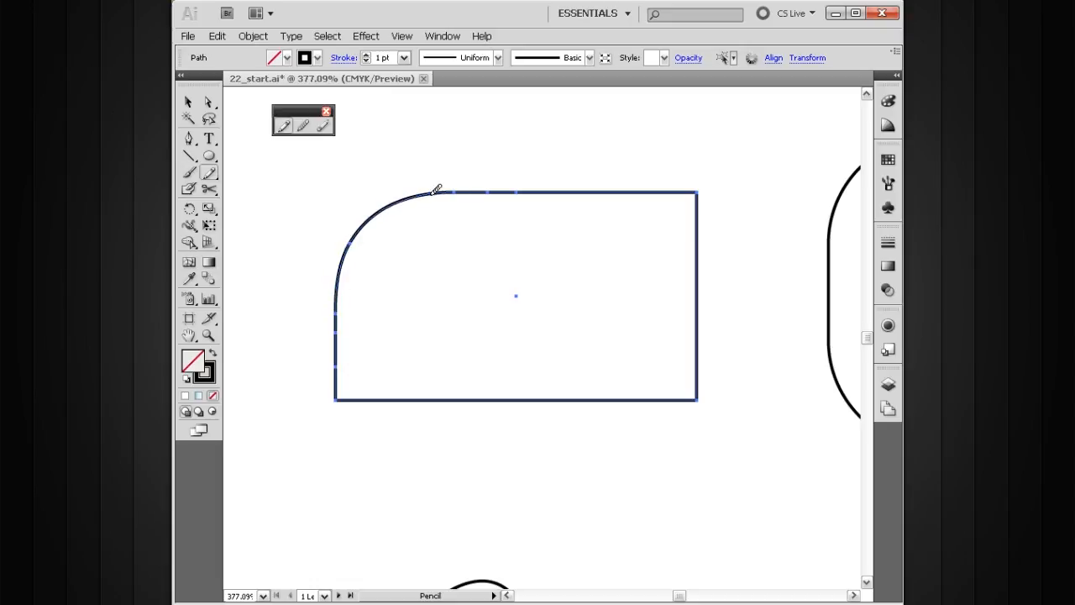
key("ctrl+shift+a")
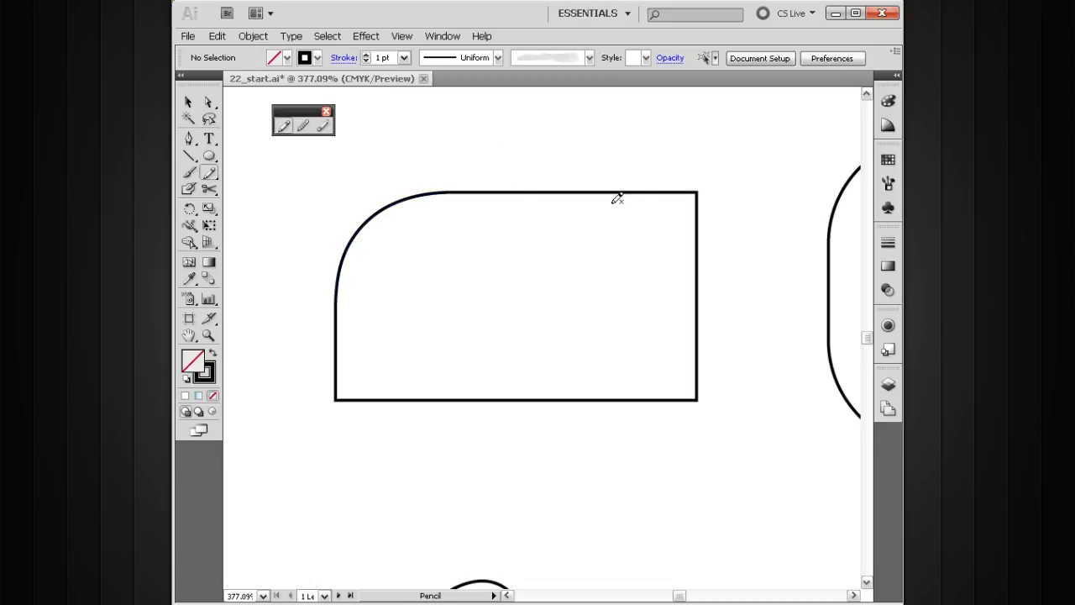
Paint a wavy diagonal stroke with the Paintbrush and the 2 pt. Oval brush in the empty area right of the freehand shapes.
left_click_drag(567, 389, 571, 372)
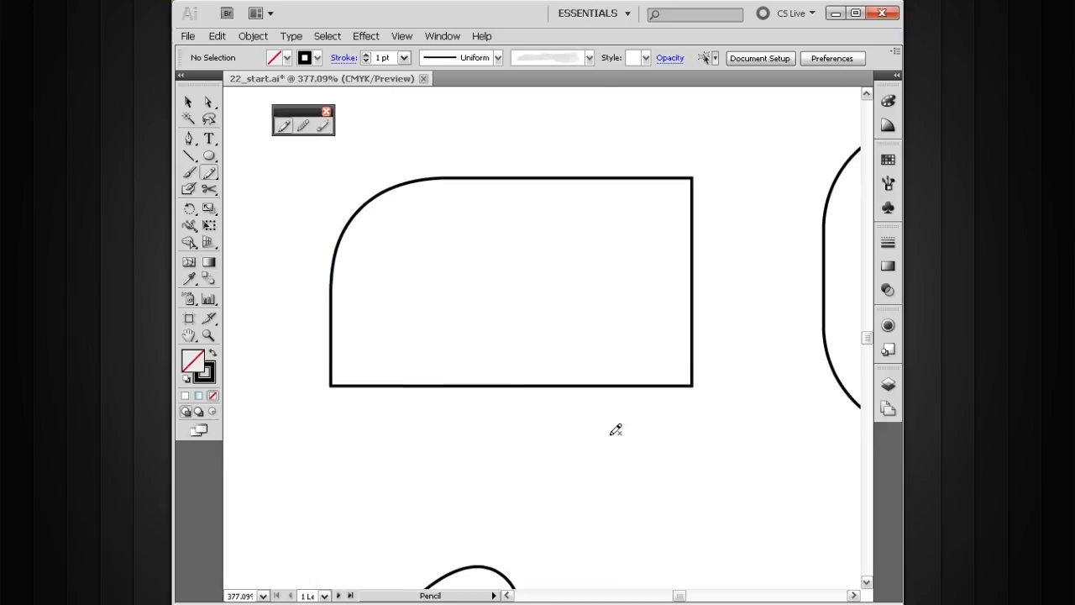
left_click_drag(602, 320, 587, 354)
left_click(584, 380, "ctrl+alt")
left_click(583, 382, "ctrl+alt")
left_click_drag(555, 418, 579, 378)
left_click(586, 353, "ctrl+alt")
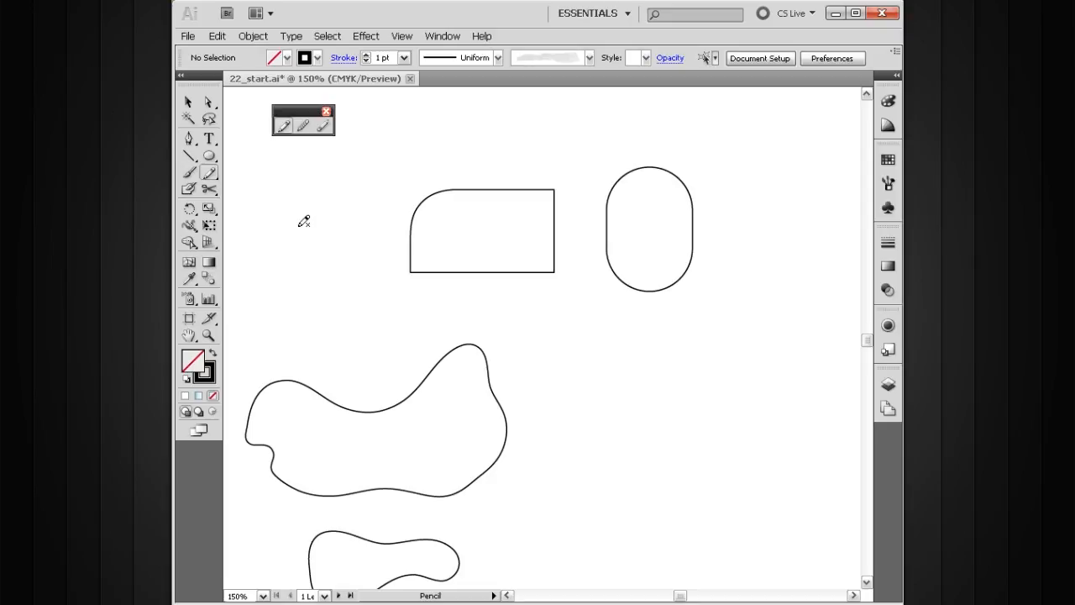
key("b")
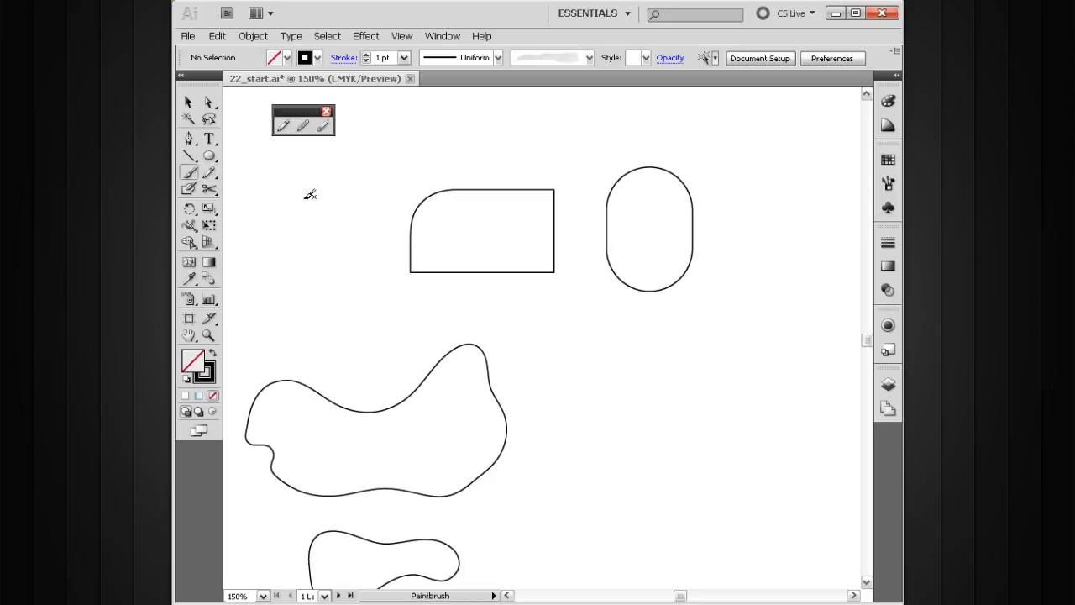
mouse_move(510, 340)
left_mouse_down()
mouse_move(507, 260)
mouse_move(452, 271)
mouse_move(496, 303)
left_mouse_up()
left_click(506, 312, "ctrl+alt")
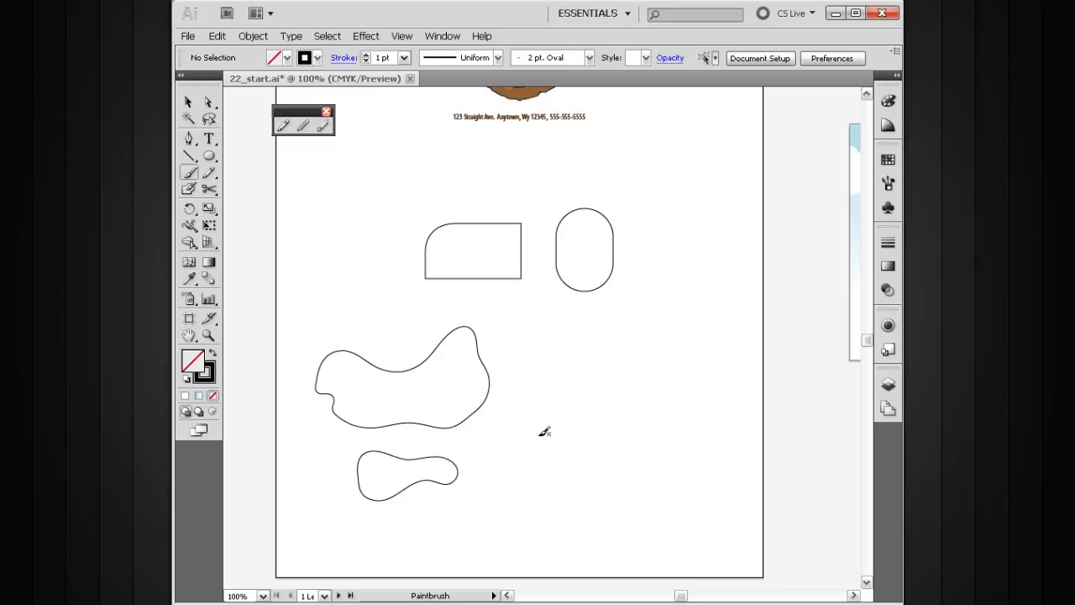
key("ctrl+space")
left_click_drag(753, 242, 447, 556)
left_click_drag(552, 442, 558, 445)
mouse_move(454, 455)
left_mouse_down()
mouse_move(452, 416)
mouse_move(520, 344)
mouse_move(583, 320)
mouse_move(634, 273)
left_mouse_up()
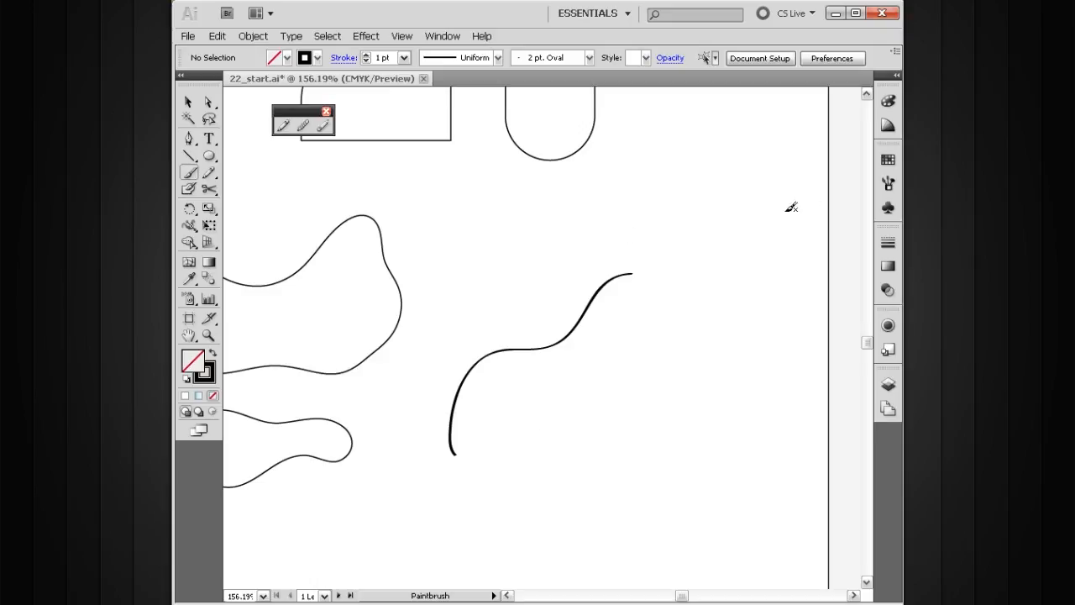
Show the document's available brushes and enlarge the list so that all of them fit.
left_click(889, 185)
mouse_move(864, 245)
left_mouse_down()
mouse_move(844, 409)
mouse_move(814, 418)
left_mouse_up()
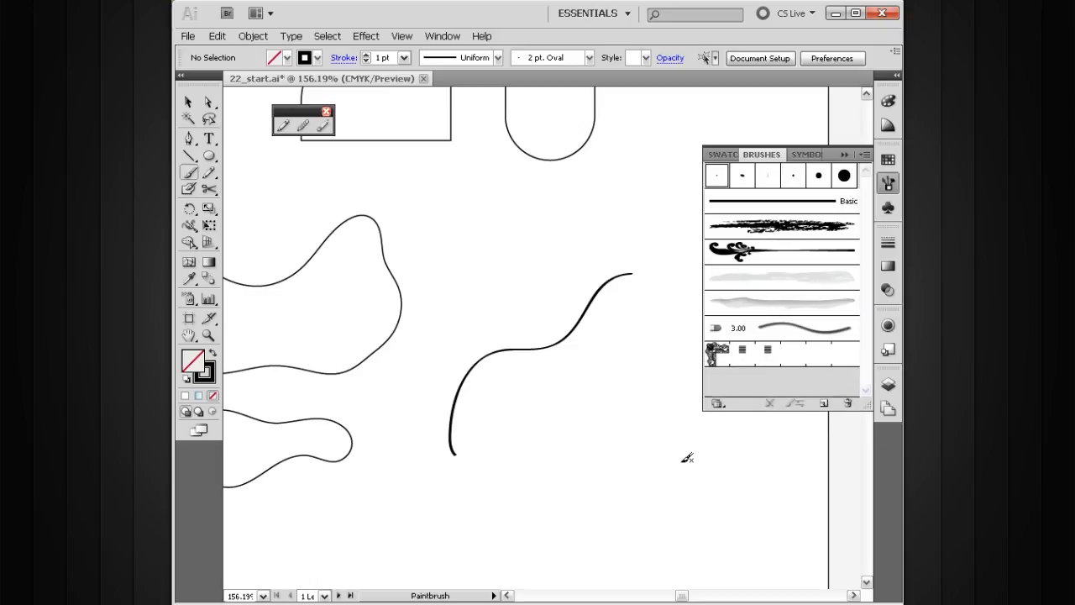